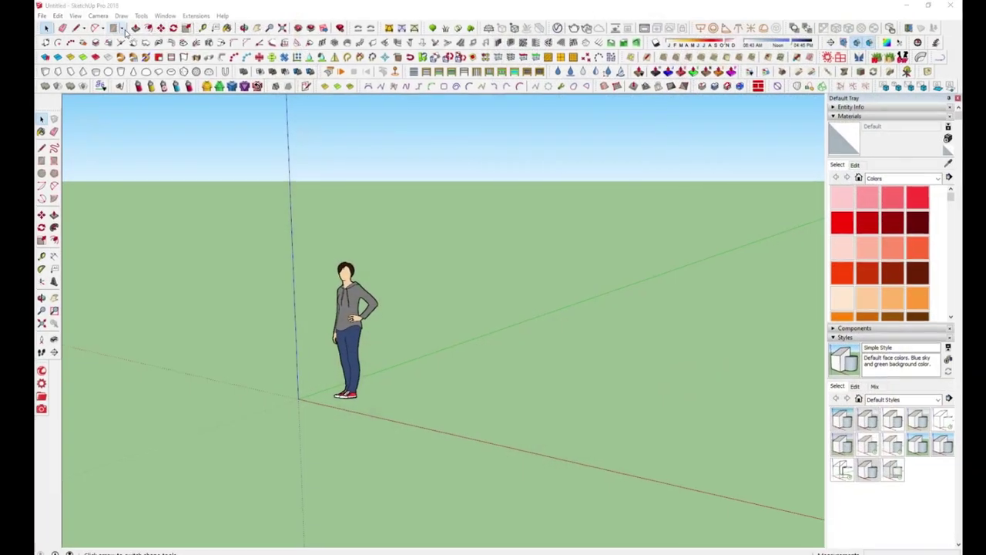
Step: Draw a circle at the origin and scale a raised copy of it up by 1.63
{"action": "middle_click_drag", "start_coordinate": [371, 372], "coordinate": [304, 375]}
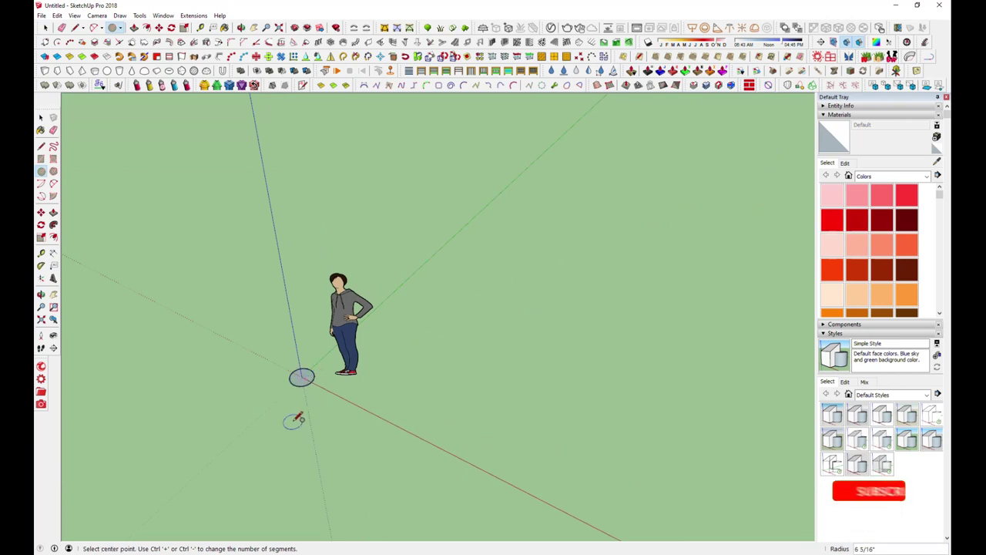
{"action": "key", "text": "space"}
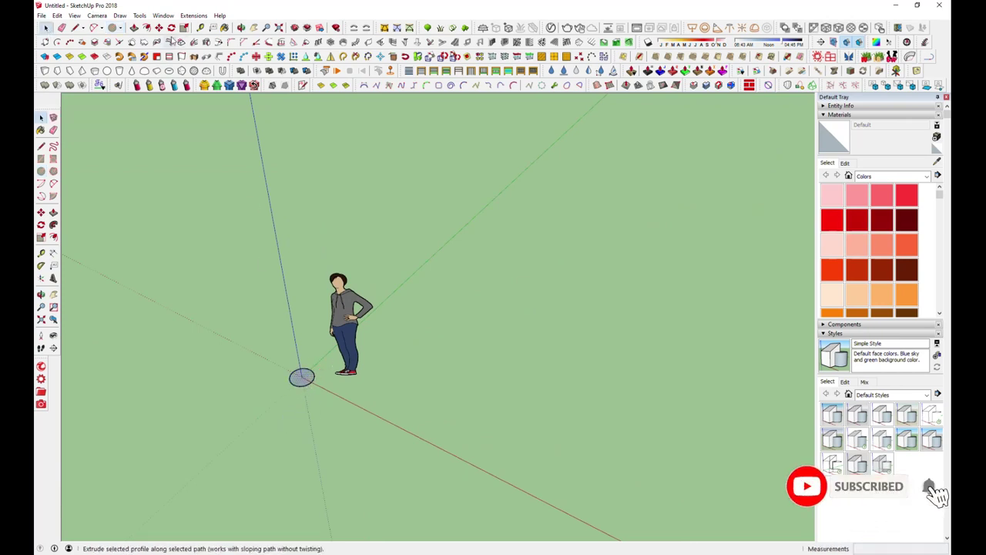
{"action": "scroll", "coordinate": [304, 376], "scroll_direction": "up", "scroll_amount": 3}
{"action": "left_click_drag", "start_coordinate": [324, 331], "coordinate": [336, 339]}
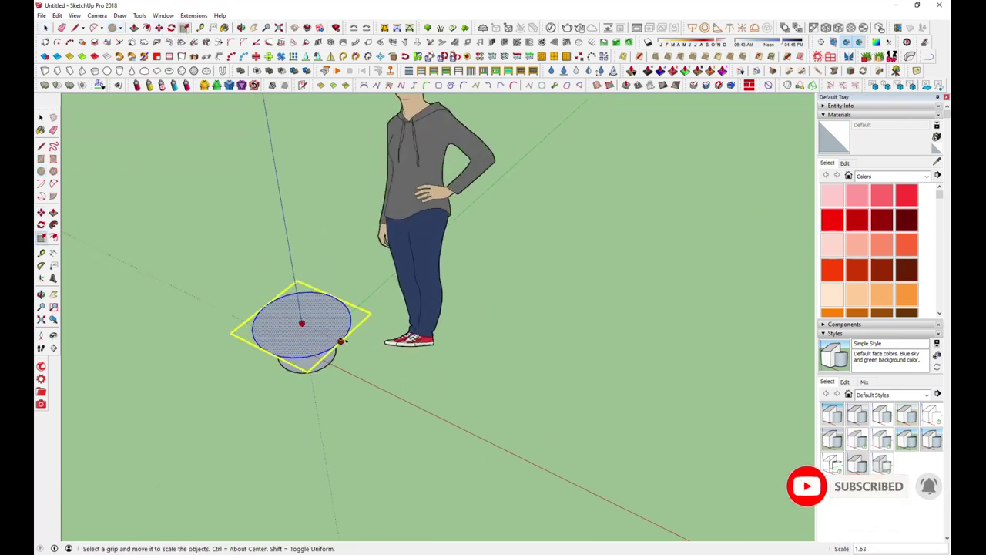
Step: Copy the circle higher up the blue axis and scale the copy much larger
{"action": "key", "text": "m"}
{"action": "left_click", "coordinate": [301, 324]}
{"action": "key", "text": "ctrl"}
{"action": "left_click", "coordinate": [293, 277]}
{"action": "key", "text": "s"}
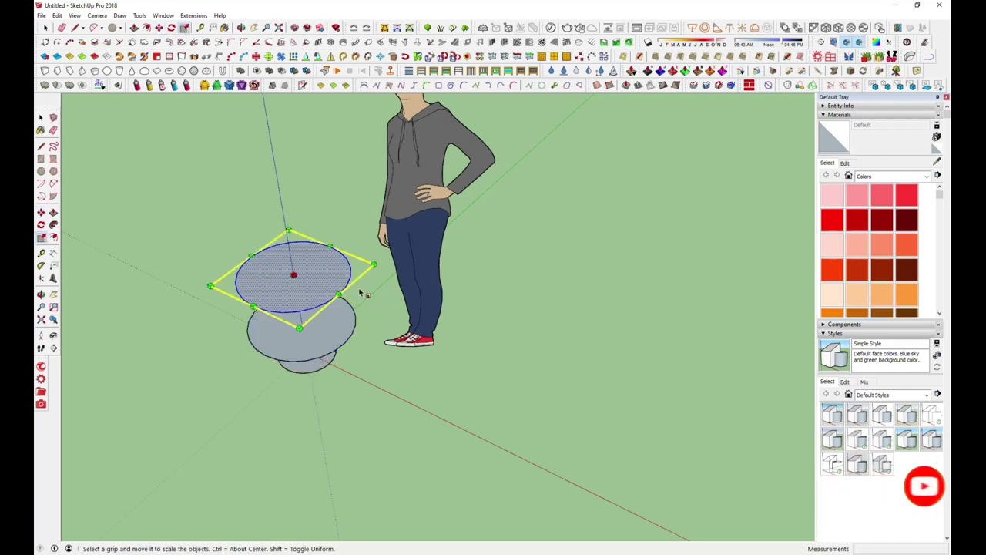
{"action": "left_click_drag", "start_coordinate": [287, 230], "coordinate": [282, 198]}
Step: Add another circle copy higher up and widen it into a broader tier
{"action": "key", "text": "m"}
{"action": "left_click", "coordinate": [293, 272]}
{"action": "key", "text": "ctrl"}
{"action": "left_click", "coordinate": [285, 225]}
{"action": "key", "text": "s"}
{"action": "left_click_drag", "start_coordinate": [341, 290], "coordinate": [429, 285]}
{"action": "left_click", "coordinate": [161, 28]}
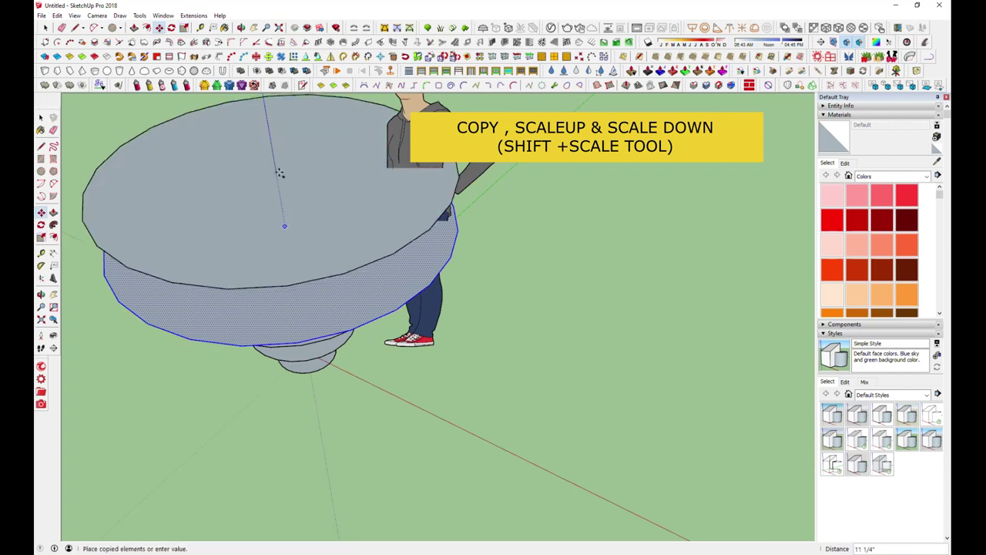
Step: Select the lower discs from a side view and mirror them
{"action": "key", "text": "s"}
{"action": "middle_click_drag", "start_coordinate": [432, 212], "coordinate": [471, 246]}
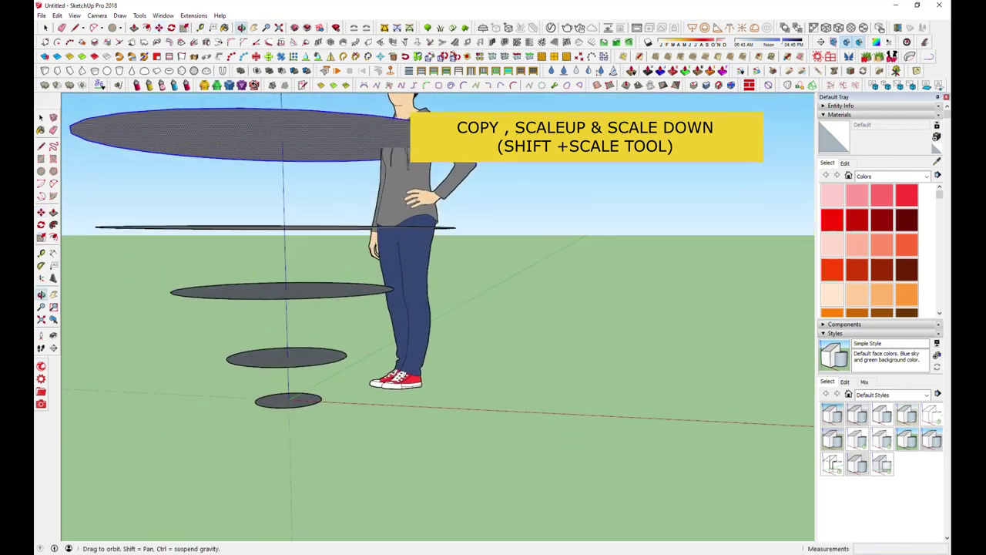
{"action": "key", "text": "space"}
{"action": "left_click_drag", "start_coordinate": [370, 266], "coordinate": [234, 400]}
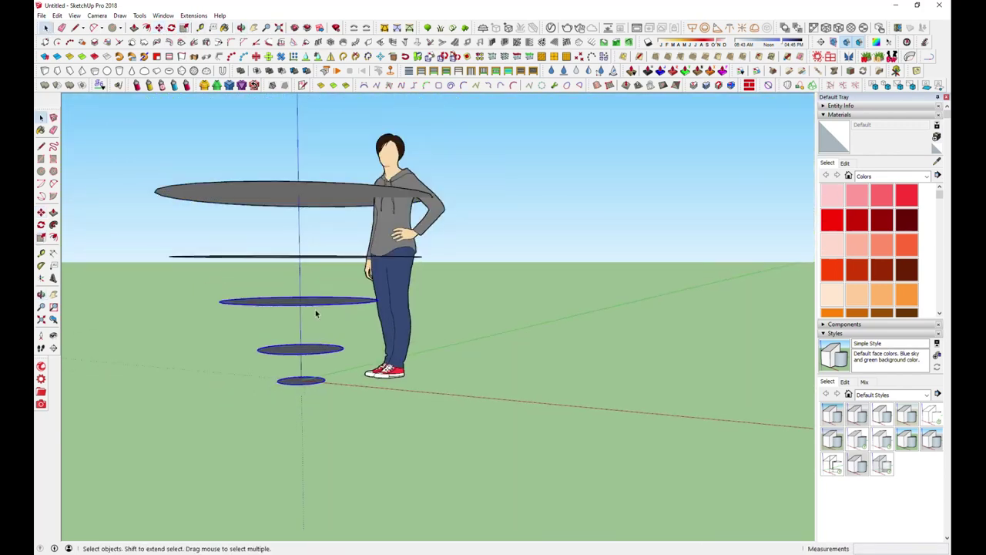
{"action": "middle_click_drag", "start_coordinate": [315, 309], "coordinate": [399, 248]}
{"action": "key", "text": "shift+m"}
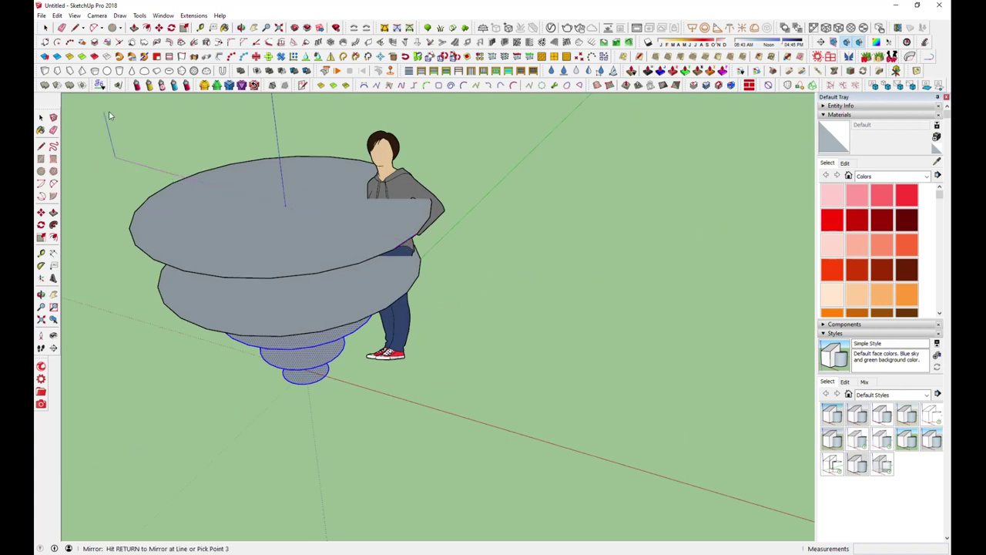
{"action": "key", "text": "Return"}
{"action": "key", "text": "space"}
Step: Copy a disc upward to the top of the stack
{"action": "middle_click_drag", "start_coordinate": [119, 147], "coordinate": [369, 244]}
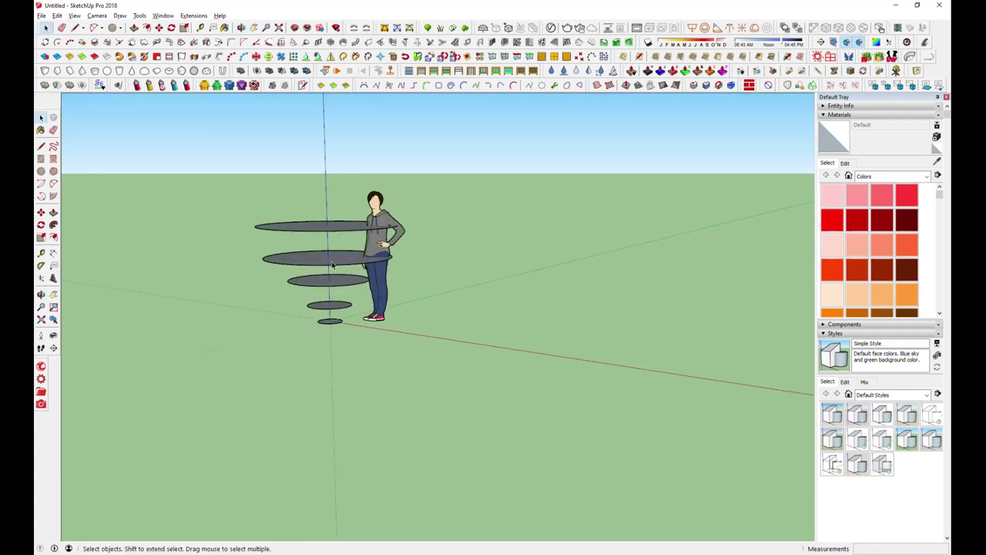
{"action": "left_click", "coordinate": [158, 28]}
{"action": "left_click_drag", "start_coordinate": [462, 293], "coordinate": [474, 233], "text": "ctrl"}
{"action": "key", "text": "space"}
{"action": "left_click", "coordinate": [477, 310]}
{"action": "key", "text": "m"}
{"action": "left_click", "coordinate": [477, 310], "text": "ctrl"}
{"action": "left_click", "coordinate": [480, 219]}
Step: Place one more disc copy on top of the stack
{"action": "key", "text": "space"}
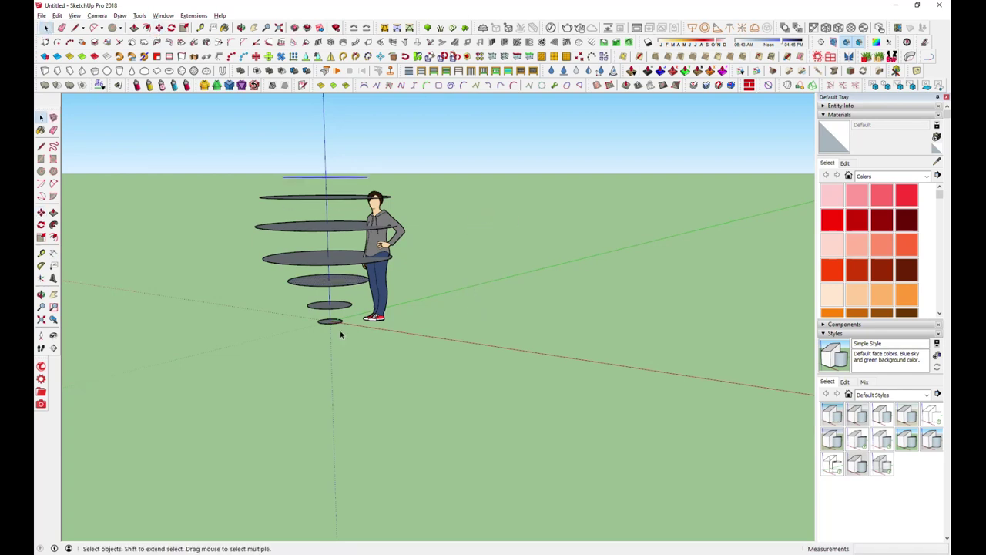
{"action": "left_click", "coordinate": [158, 28]}
{"action": "left_click", "coordinate": [477, 357], "text": "ctrl"}
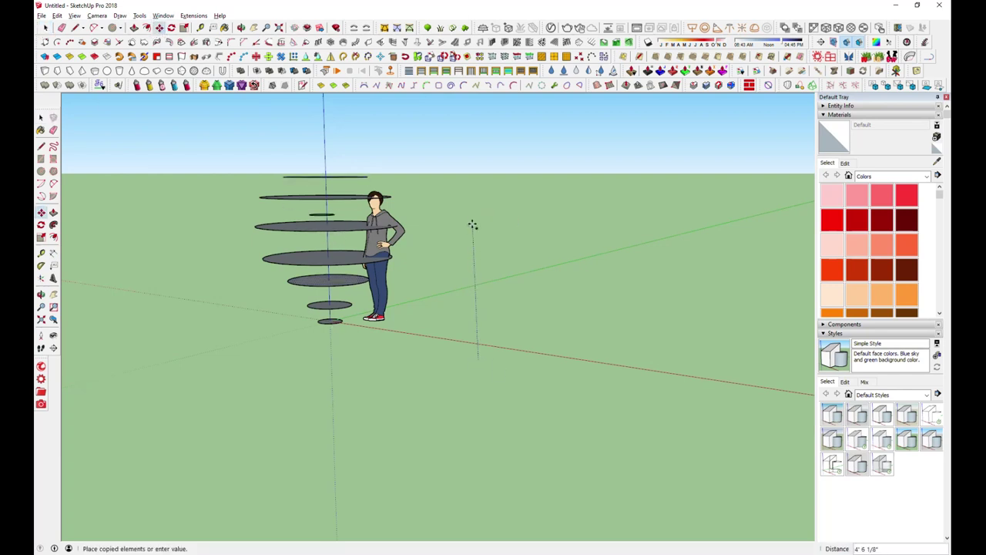
{"action": "left_click", "coordinate": [473, 293]}
{"action": "mouse_move", "coordinate": [473, 293]}
{"action": "middle_mouse_down"}
{"action": "mouse_move", "coordinate": [429, 291]}
{"action": "mouse_move", "coordinate": [357, 156]}
{"action": "middle_mouse_up"}
Step: Scale the top disc down to half size (0.5)
{"action": "key", "text": "s"}
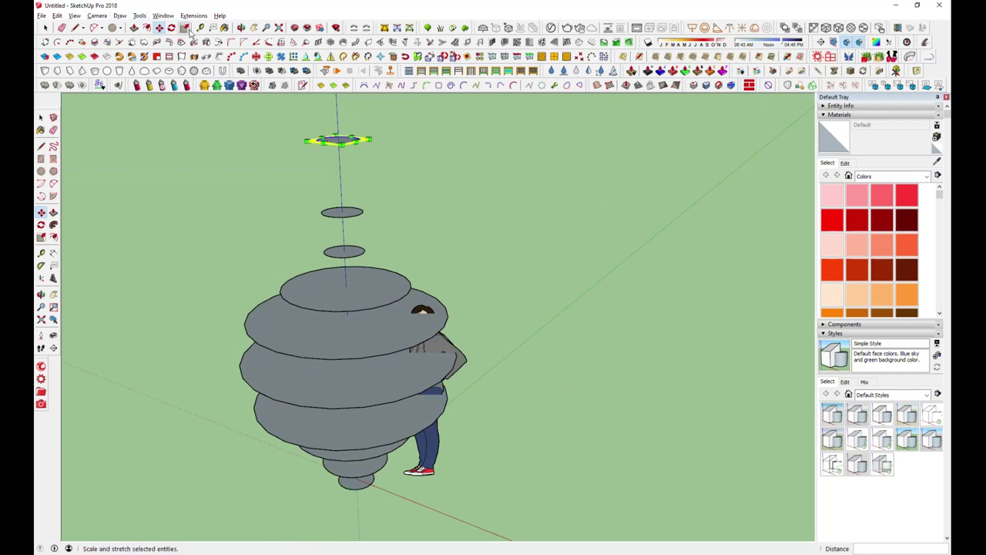
{"action": "scroll", "coordinate": [356, 155], "scroll_direction": "up", "scroll_amount": 2}
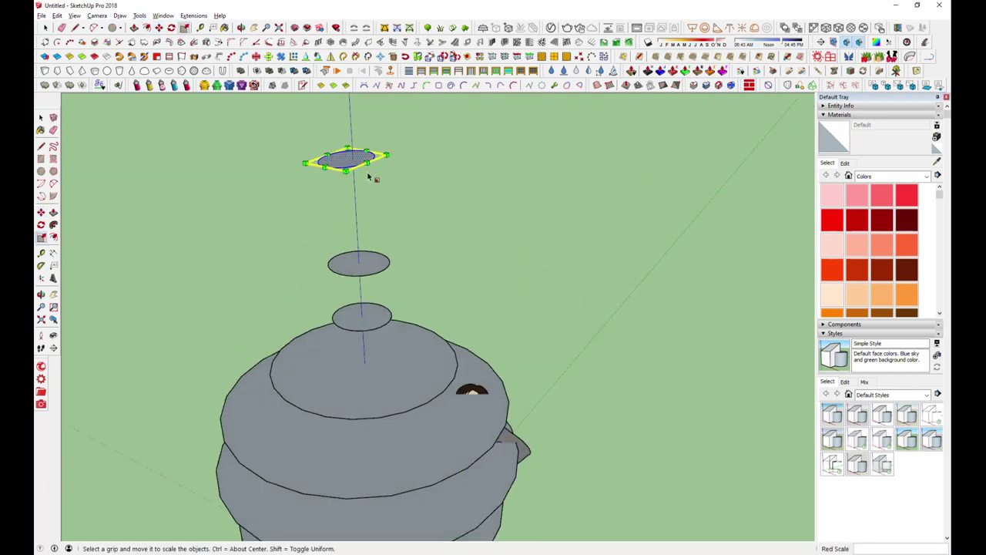
{"action": "middle_click_drag", "start_coordinate": [368, 177], "coordinate": [381, 257]}
{"action": "left_click", "coordinate": [379, 229]}
{"action": "key", "text": "Escape"}
{"action": "left_click", "coordinate": [375, 230]}
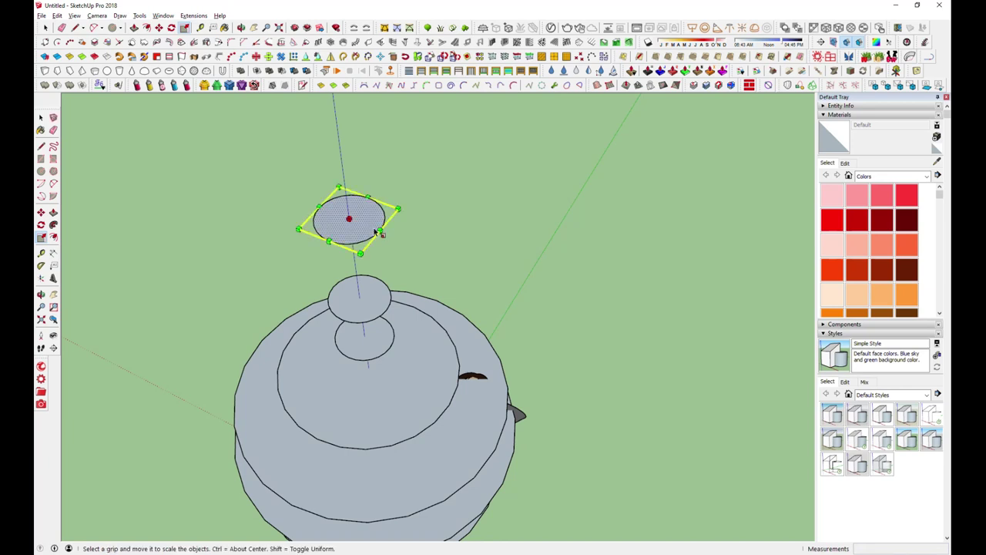
{"action": "left_click_drag", "start_coordinate": [379, 230], "coordinate": [364, 225]}
{"action": "left_click", "coordinate": [360, 223]}
Step: Copy the small disc higher up to extend the neck
{"action": "middle_click_drag", "start_coordinate": [360, 224], "coordinate": [343, 176]}
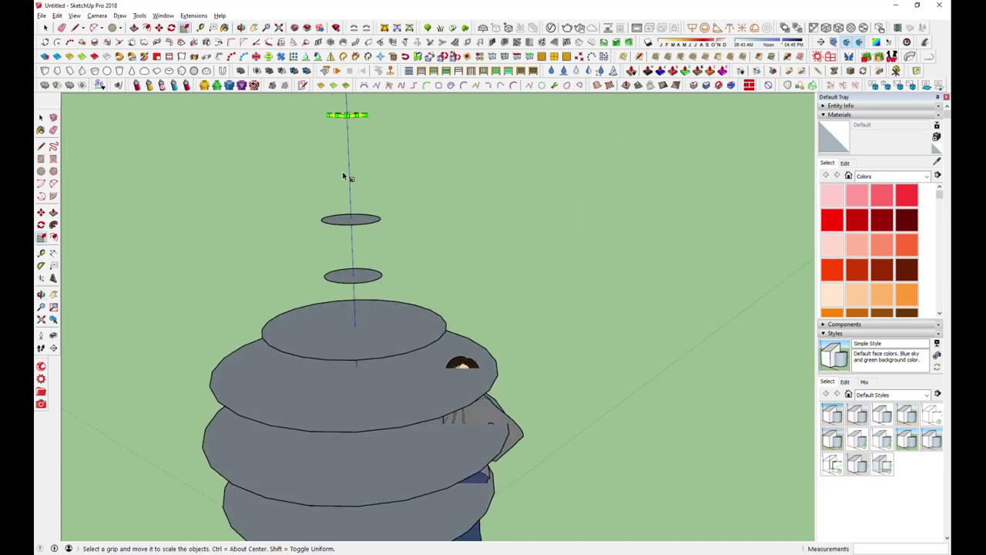
{"action": "left_click", "coordinate": [347, 114], "text": "ctrl"}
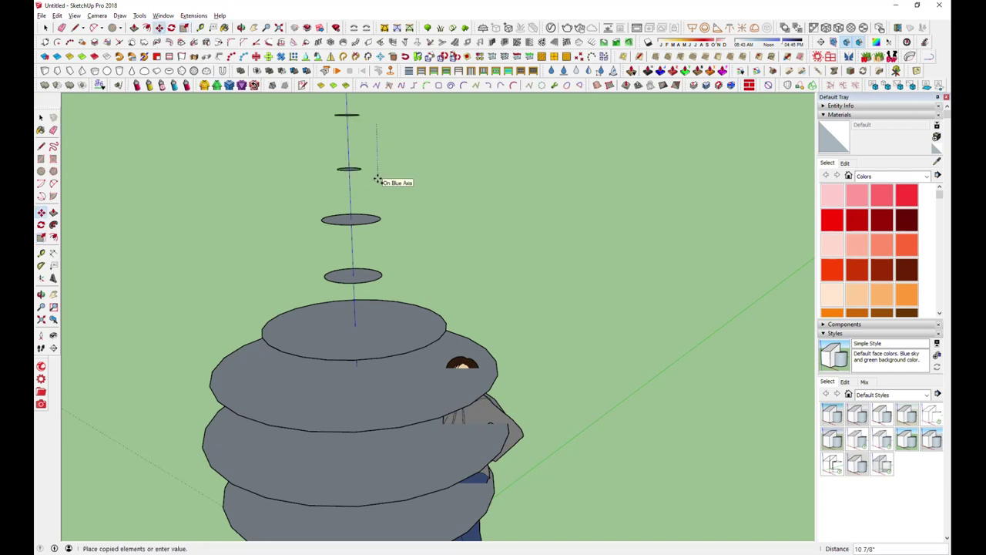
{"action": "left_click", "coordinate": [46, 28]}
{"action": "left_click", "coordinate": [184, 28]}
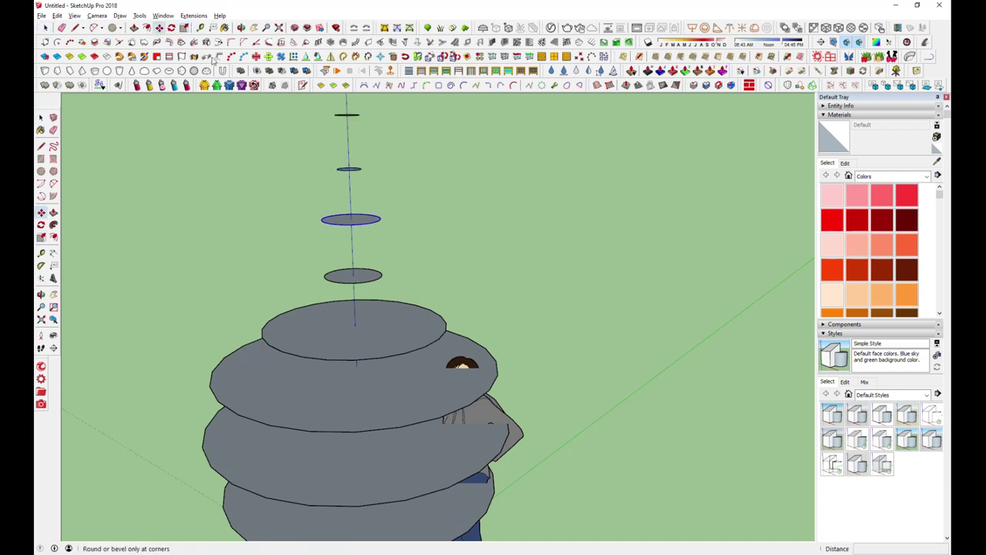
{"action": "middle_click_drag", "start_coordinate": [372, 222], "coordinate": [439, 238]}
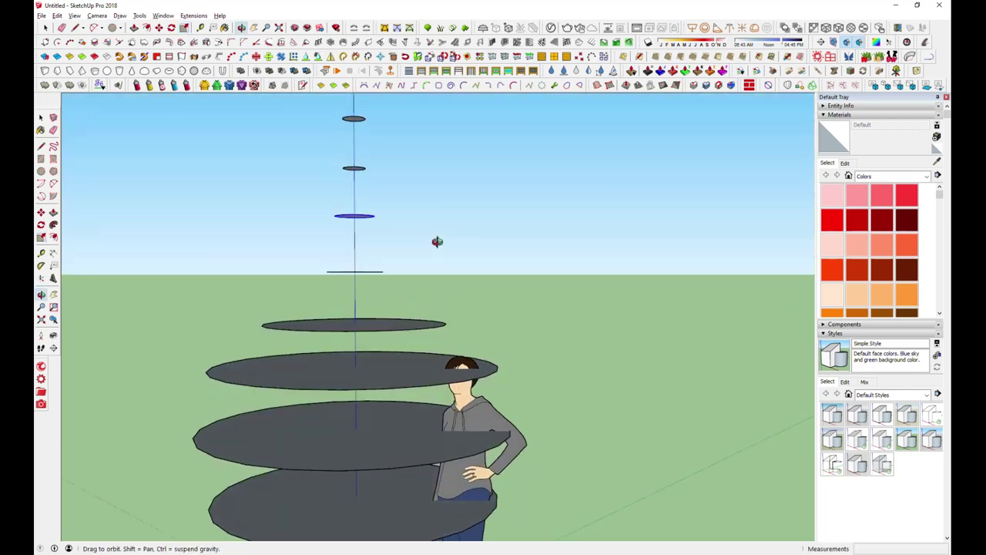
{"action": "left_click", "coordinate": [44, 28]}
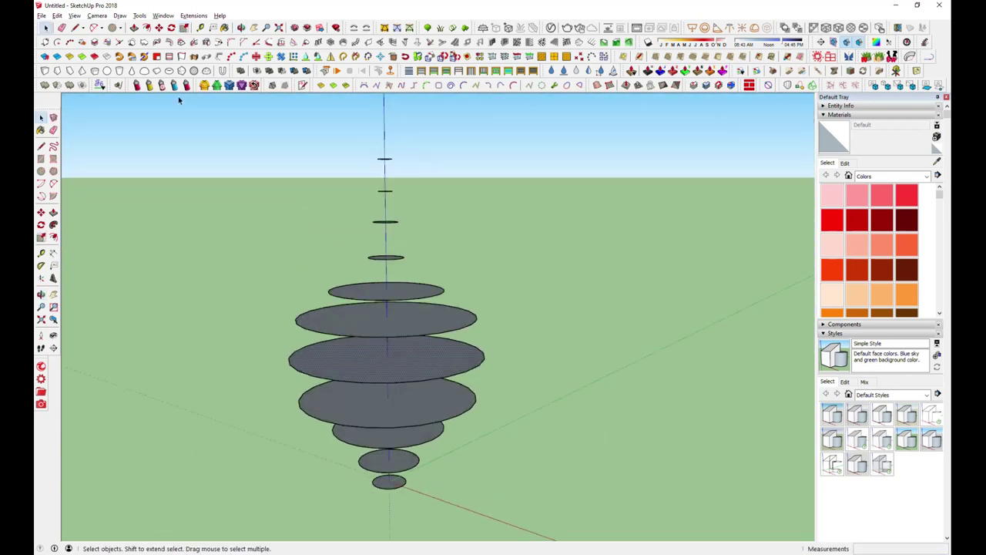
Step: Adjust the widths of the middle discs with the Scale tool
{"action": "key", "text": "s"}
{"action": "middle_click_drag", "start_coordinate": [474, 375], "coordinate": [507, 310]}
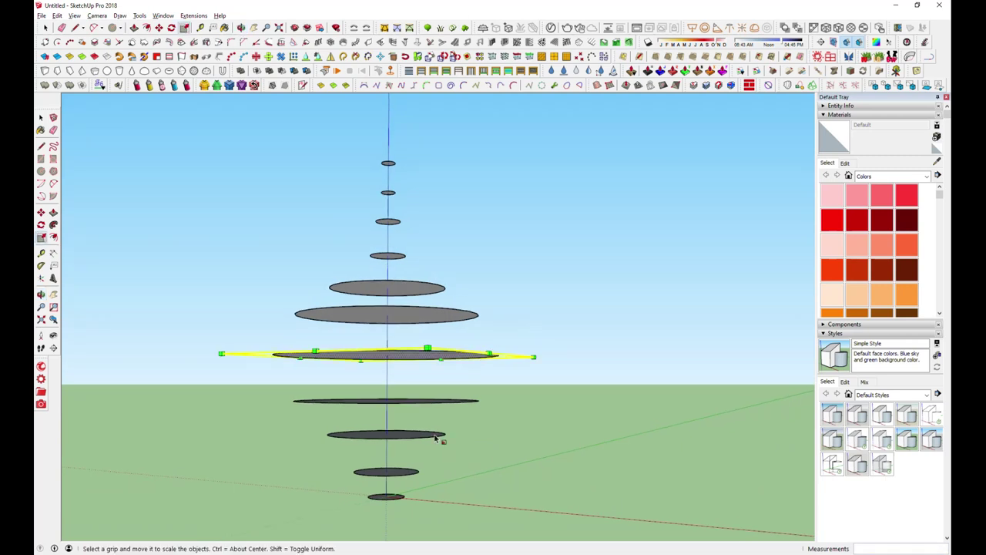
{"action": "left_click", "coordinate": [46, 27]}
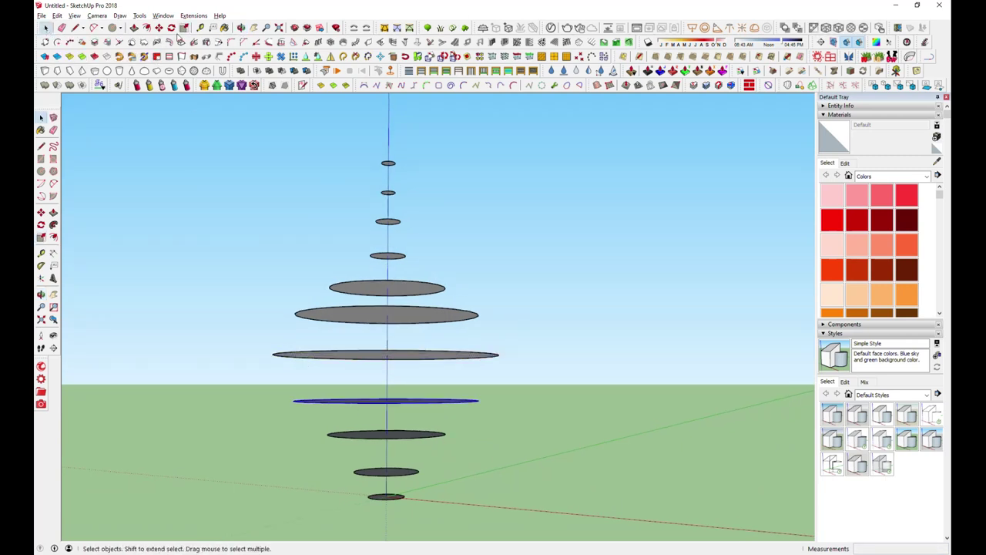
{"action": "key", "text": "s"}
{"action": "mouse_move", "coordinate": [474, 406]}
{"action": "middle_mouse_down"}
{"action": "mouse_move", "coordinate": [418, 319]}
{"action": "mouse_move", "coordinate": [435, 274]}
{"action": "mouse_move", "coordinate": [316, 316]}
{"action": "mouse_move", "coordinate": [401, 285]}
{"action": "middle_mouse_up"}
{"action": "key", "text": "space"}
Step: Place a copy of the whole disc stack to the right of the original
{"action": "left_click", "coordinate": [158, 29]}
{"action": "left_click", "coordinate": [346, 398], "text": "ctrl"}
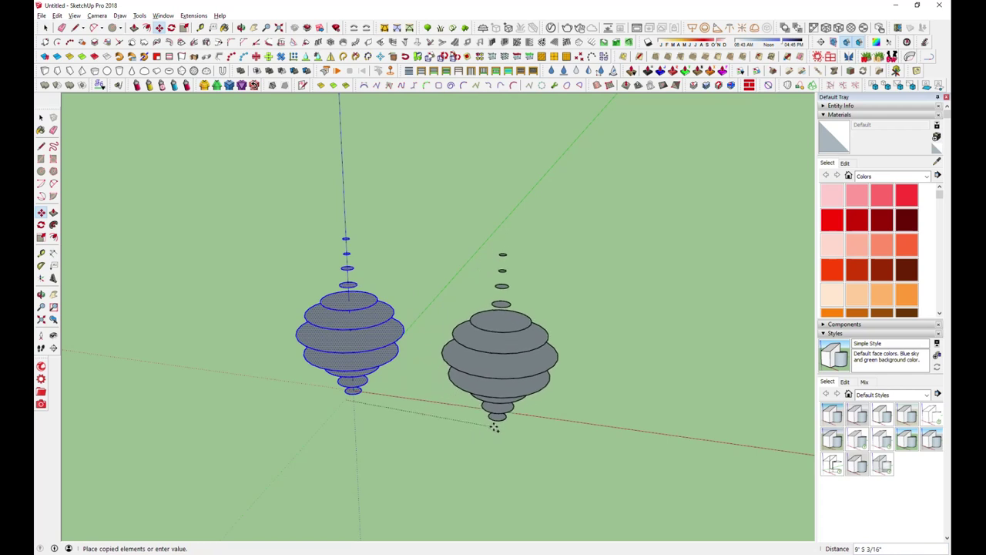
{"action": "left_click", "coordinate": [498, 422]}
{"action": "left_click", "coordinate": [45, 27]}
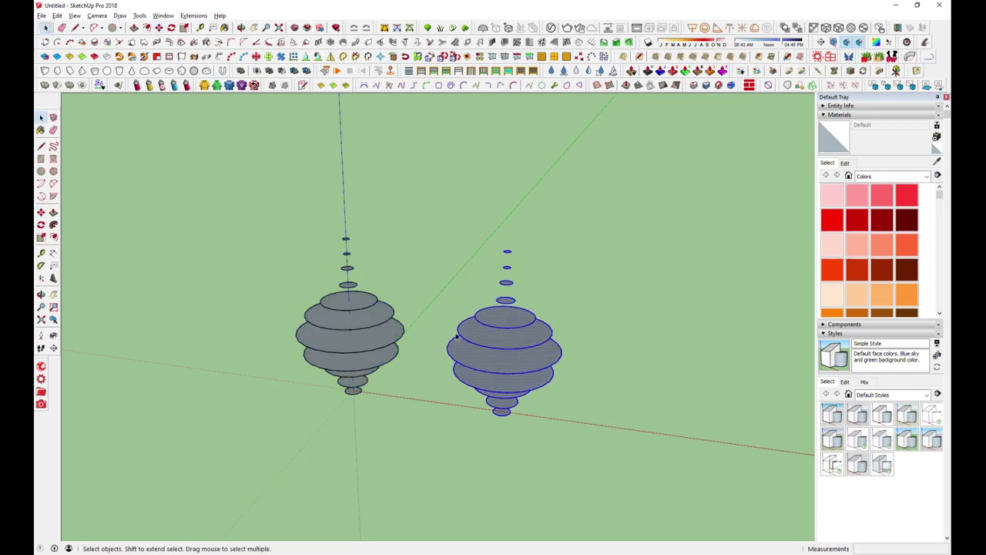
{"action": "scroll", "coordinate": [515, 324], "scroll_direction": "up", "scroll_amount": 2}
{"action": "scroll", "coordinate": [515, 325], "scroll_direction": "up", "scroll_amount": 2}
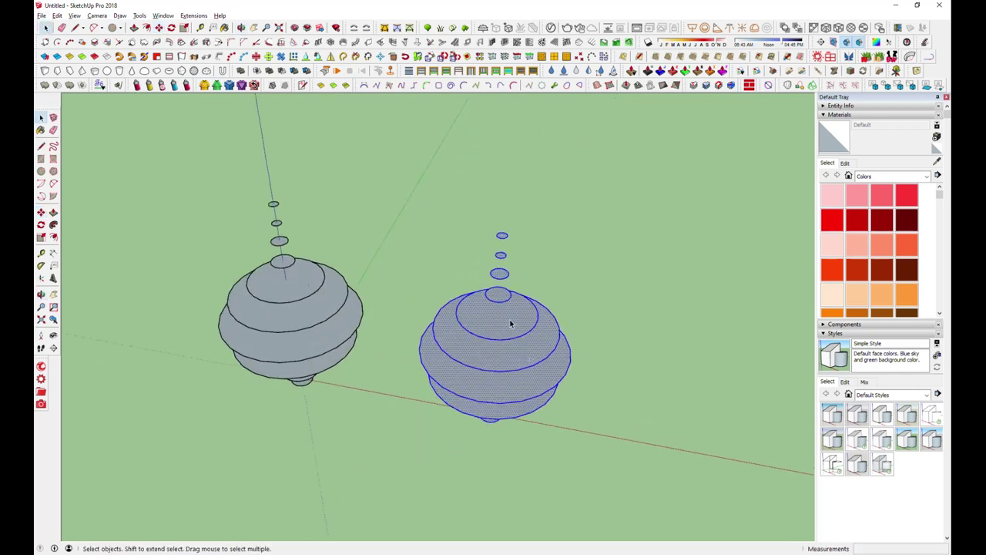
{"action": "scroll", "coordinate": [548, 378], "scroll_direction": "up", "scroll_amount": 2}
Step: Delete the disc faces of the copy, keeping only their circle outlines
{"action": "key", "text": "Delete"}
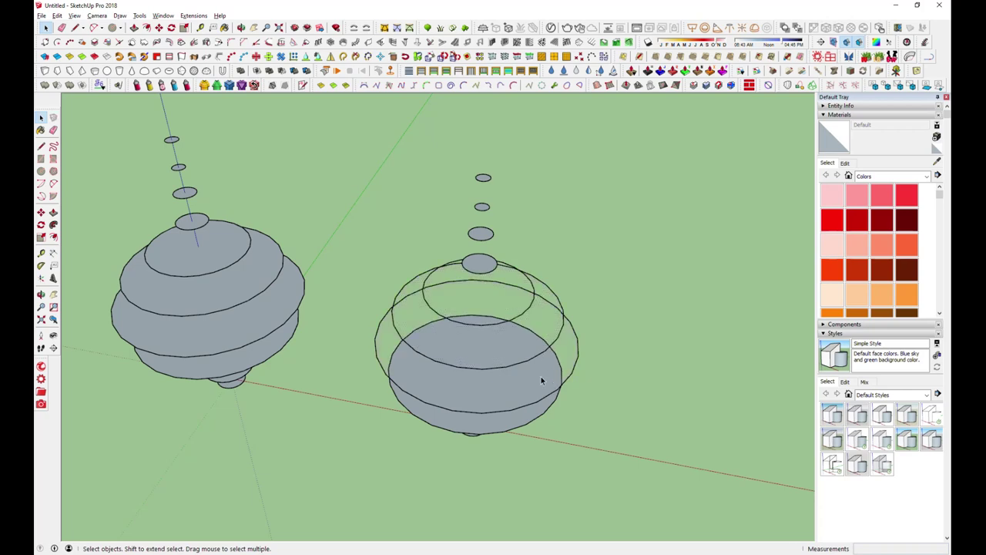
{"action": "left_click", "coordinate": [510, 394]}
{"action": "key", "text": "Delete"}
{"action": "left_click", "coordinate": [493, 401]}
{"action": "key", "text": "Delete"}
{"action": "scroll", "coordinate": [481, 410], "scroll_direction": "up", "scroll_amount": 2}
{"action": "left_click", "coordinate": [481, 410]}
{"action": "key", "text": "Delete"}
{"action": "middle_click_drag", "start_coordinate": [480, 414], "coordinate": [473, 436]}
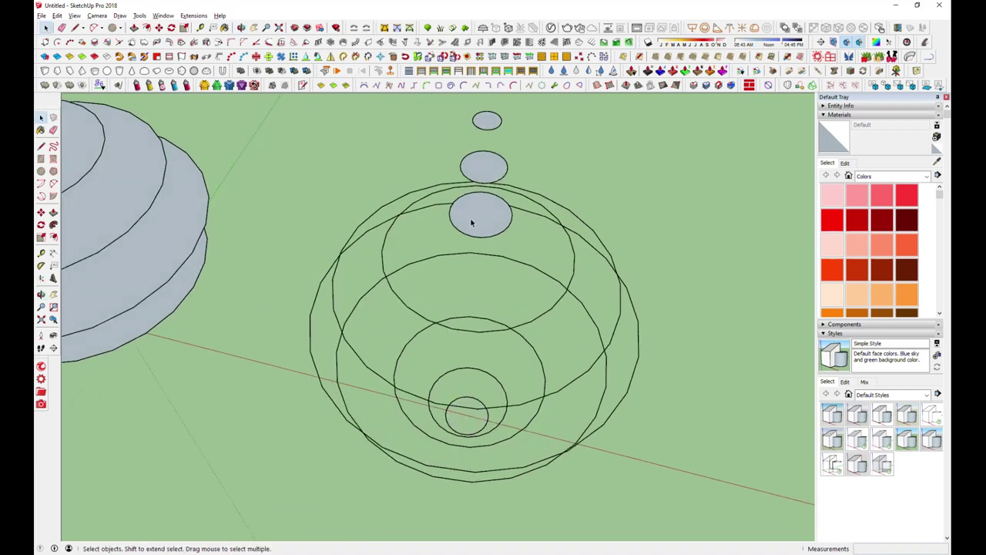
Step: Select the copy's top disc face and switch to the standard front view
{"action": "left_click", "coordinate": [488, 125]}
{"action": "scroll", "coordinate": [476, 285], "scroll_direction": "down", "scroll_amount": 2}
{"action": "scroll", "coordinate": [485, 154], "scroll_direction": "up", "scroll_amount": 1}
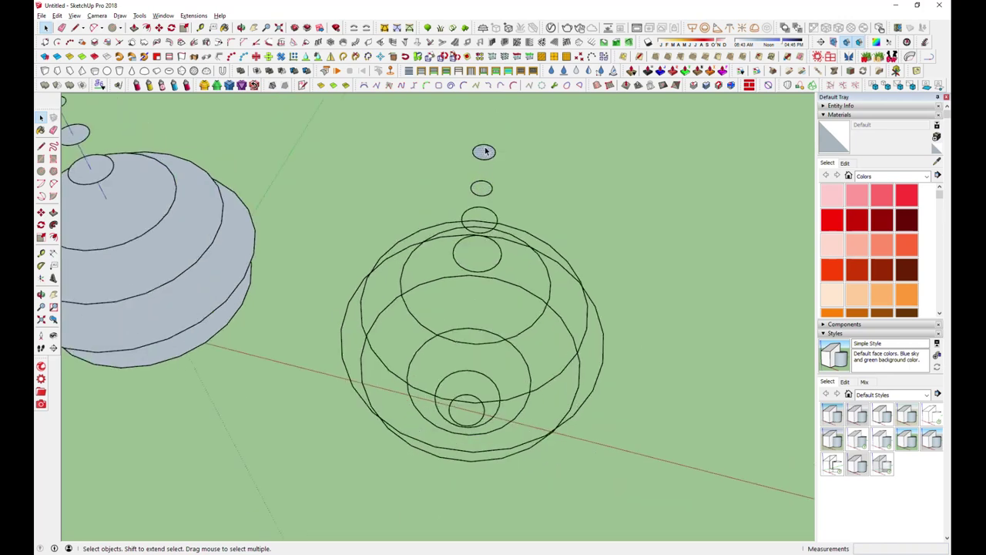
{"action": "scroll", "coordinate": [486, 159], "scroll_direction": "down", "scroll_amount": 2}
{"action": "mouse_move", "coordinate": [486, 159]}
{"action": "middle_mouse_down"}
{"action": "mouse_move", "coordinate": [502, 236]}
{"action": "mouse_move", "coordinate": [527, 180]}
{"action": "middle_mouse_up"}
{"action": "key", "text": "f"}
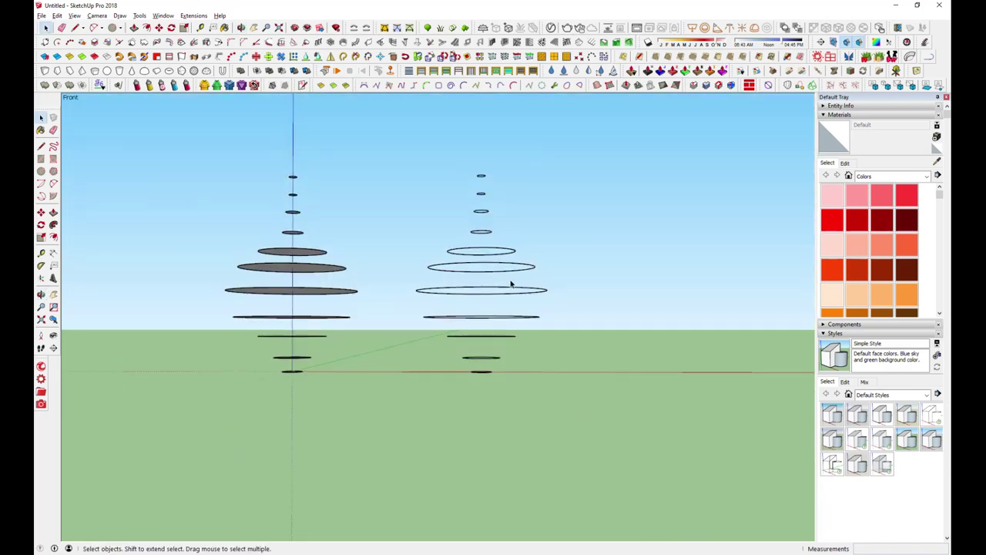
Step: Loft the right stack's circle outlines with Curviloft Loft by Spline and accept the surface
{"action": "left_click_drag", "start_coordinate": [407, 146], "coordinate": [611, 458]}
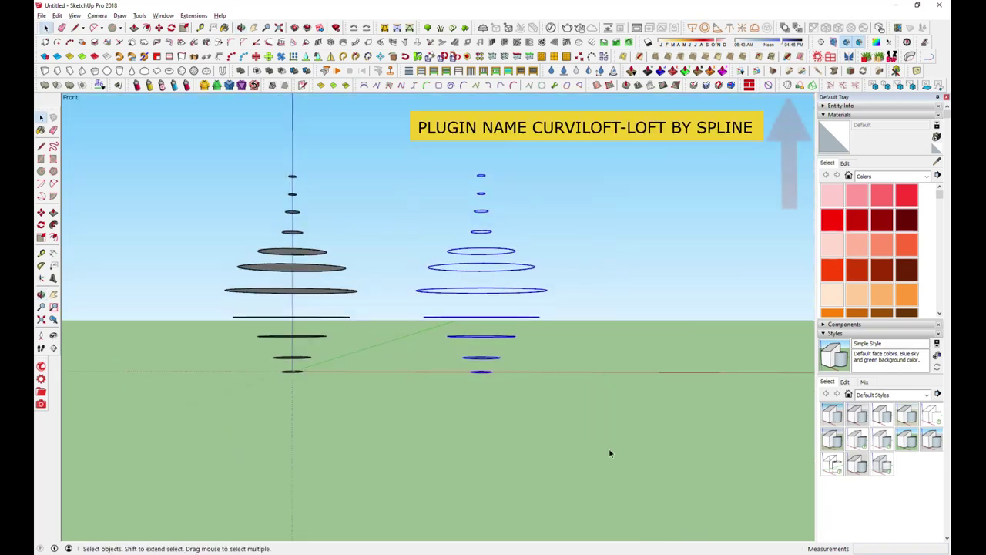
{"action": "left_click", "coordinate": [787, 86]}
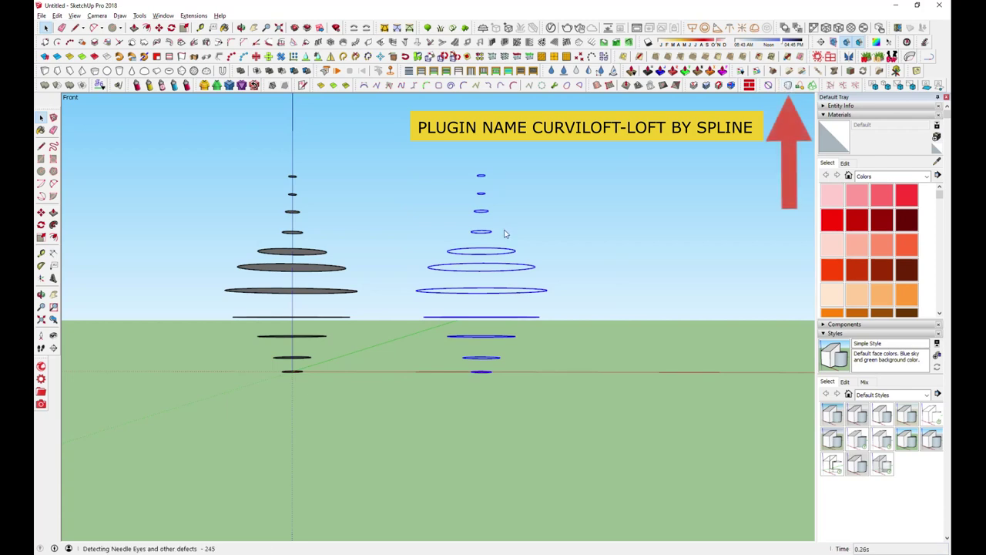
{"action": "scroll", "coordinate": [507, 231], "scroll_direction": "up", "scroll_amount": 2}
{"action": "scroll", "coordinate": [505, 231], "scroll_direction": "up", "scroll_amount": 2}
{"action": "scroll", "coordinate": [505, 231], "scroll_direction": "up", "scroll_amount": 2}
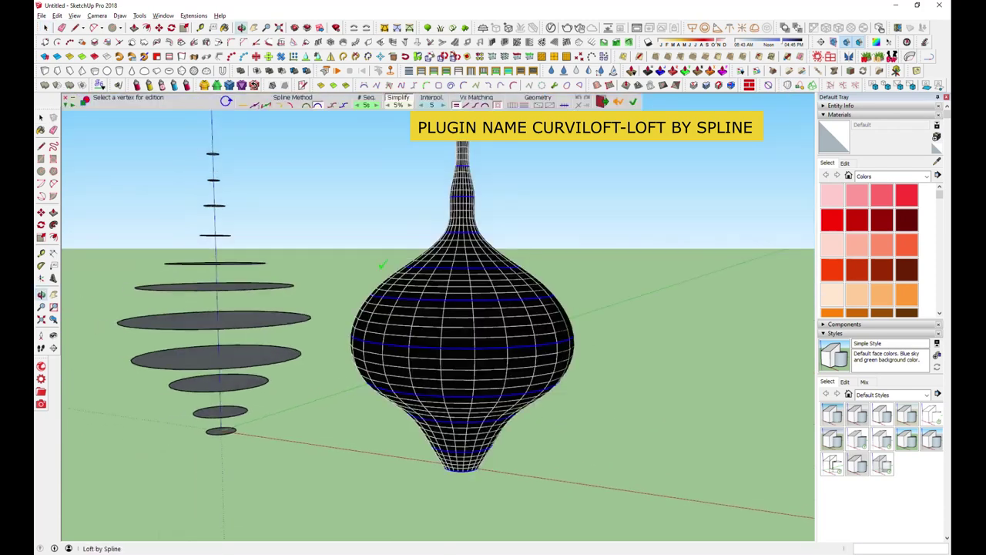
{"action": "mouse_move", "coordinate": [529, 238]}
{"action": "middle_mouse_down"}
{"action": "mouse_move", "coordinate": [410, 315]}
{"action": "mouse_move", "coordinate": [414, 355]}
{"action": "mouse_move", "coordinate": [214, 379]}
{"action": "middle_mouse_up"}
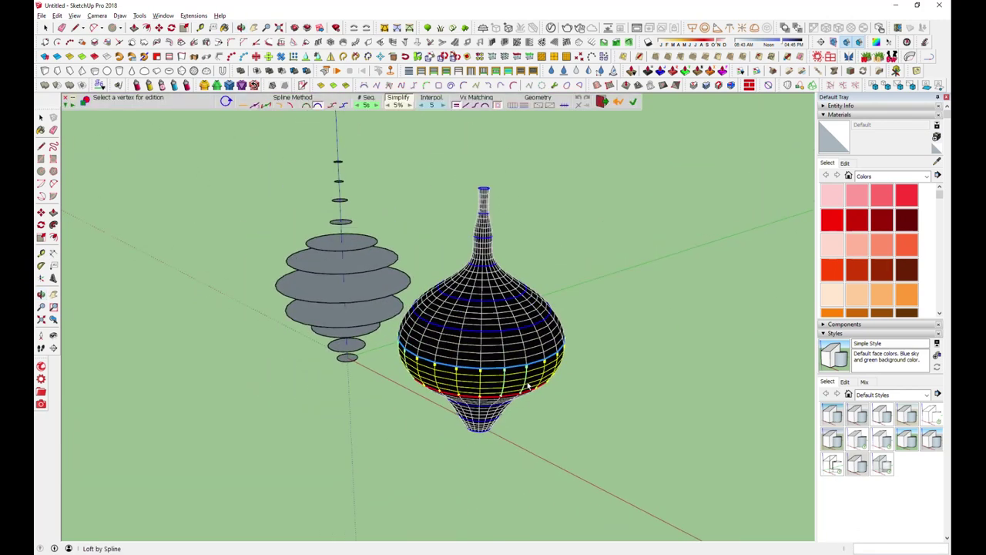
{"action": "key", "text": "Return"}
{"action": "middle_click_drag", "start_coordinate": [478, 183], "coordinate": [440, 363]}
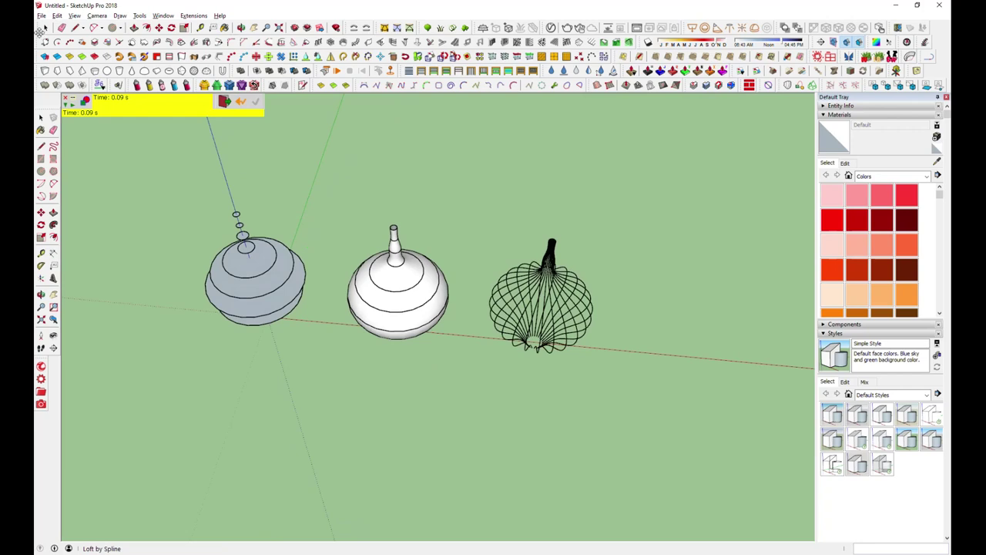
{"action": "middle_click_drag", "start_coordinate": [373, 261], "coordinate": [386, 106]}
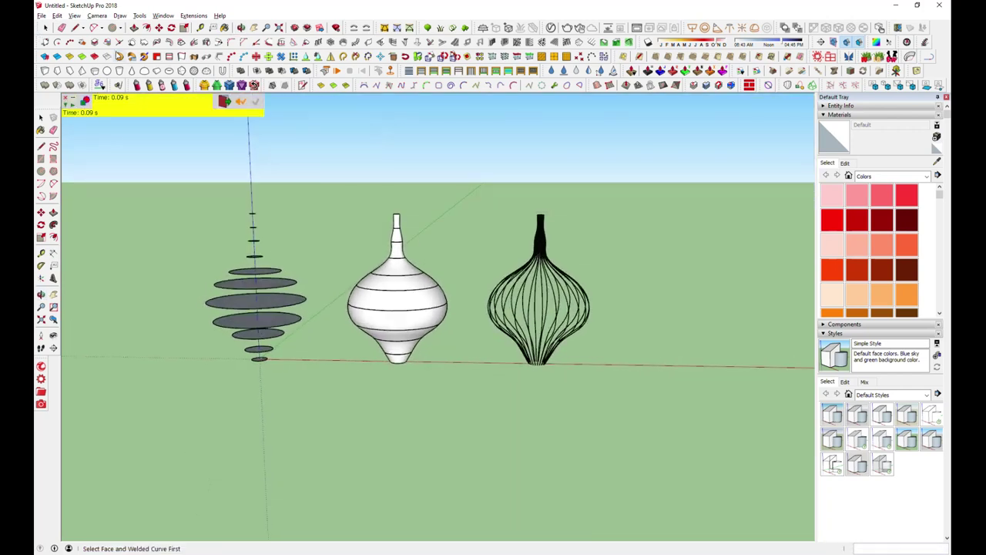
{"action": "left_click", "coordinate": [112, 29]}
Step: Draw a filled circle on the ground in front of the vases
{"action": "middle_click_drag", "start_coordinate": [374, 375], "coordinate": [378, 346]}
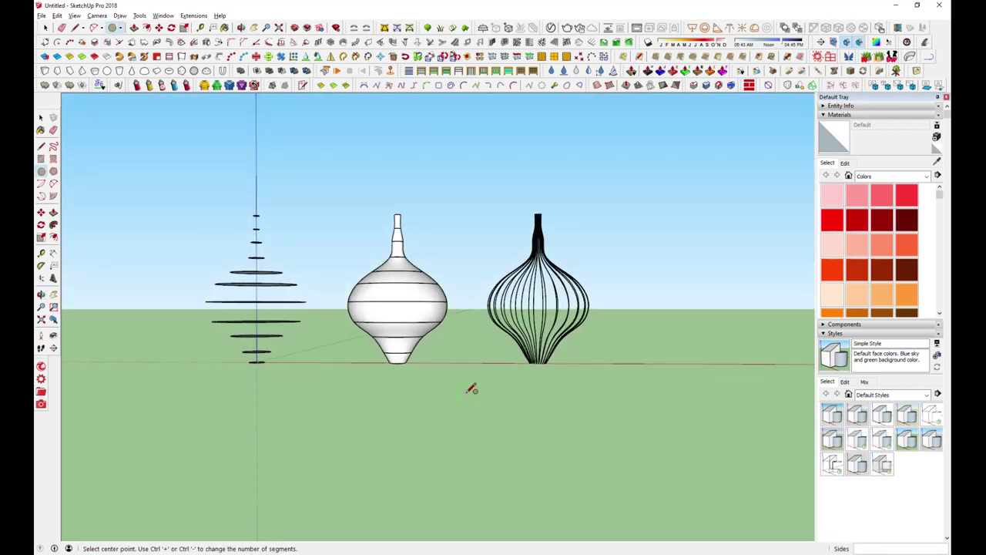
{"action": "left_click", "coordinate": [508, 385]}
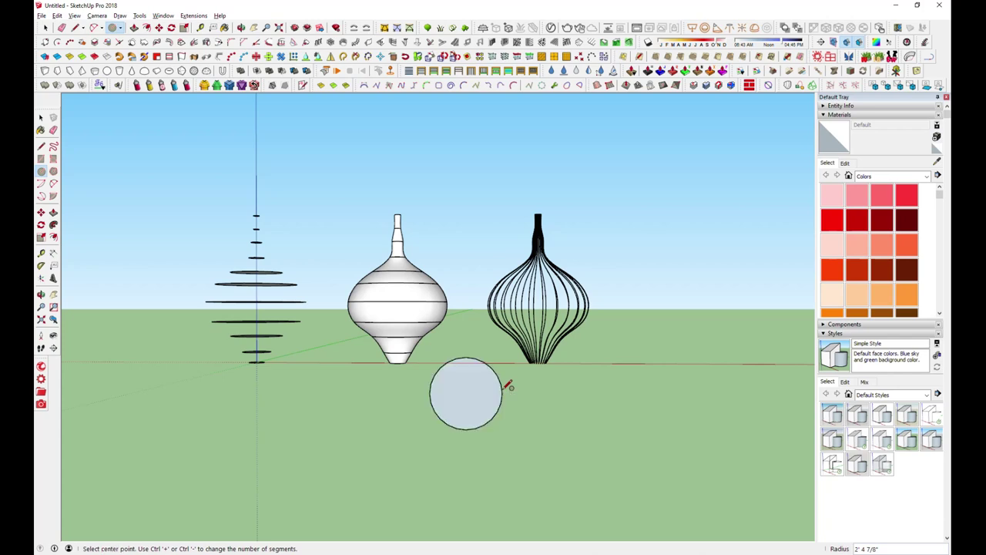
{"action": "left_click", "coordinate": [46, 27]}
{"action": "left_click", "coordinate": [475, 391]}
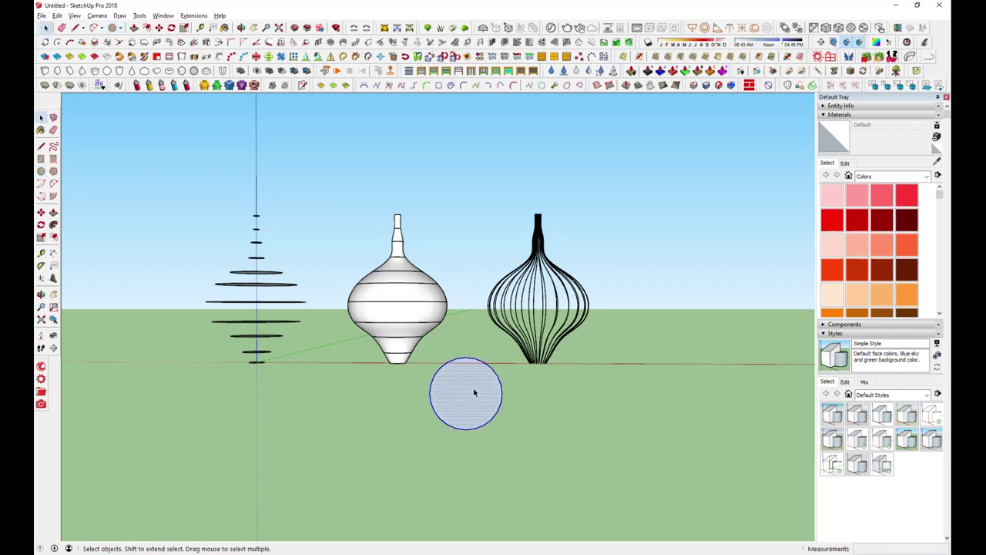
Step: Push/Pull the circle into a long cylinder and select the whole cylinder
{"action": "middle_click_drag", "start_coordinate": [476, 392], "coordinate": [409, 442]}
{"action": "left_click", "coordinate": [134, 29]}
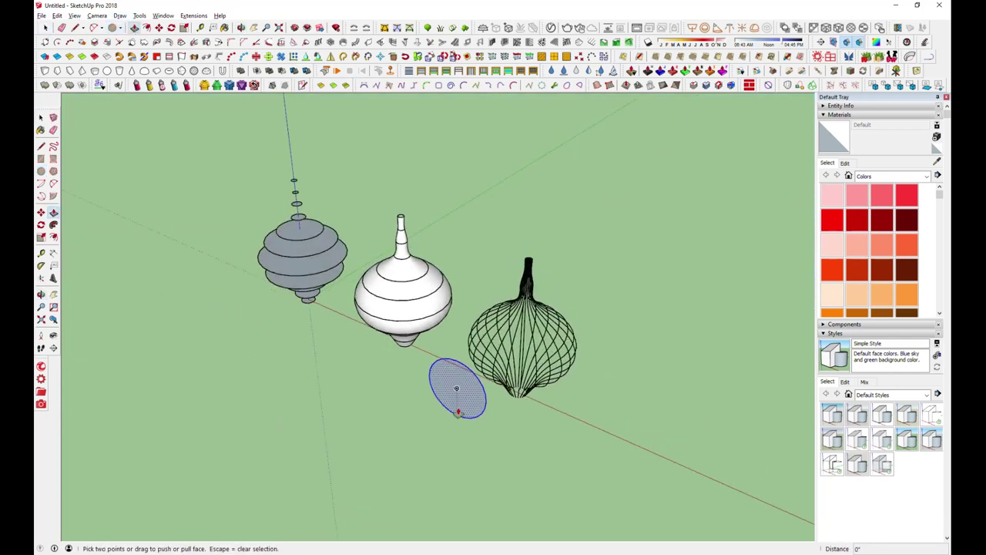
{"action": "left_click", "coordinate": [44, 28]}
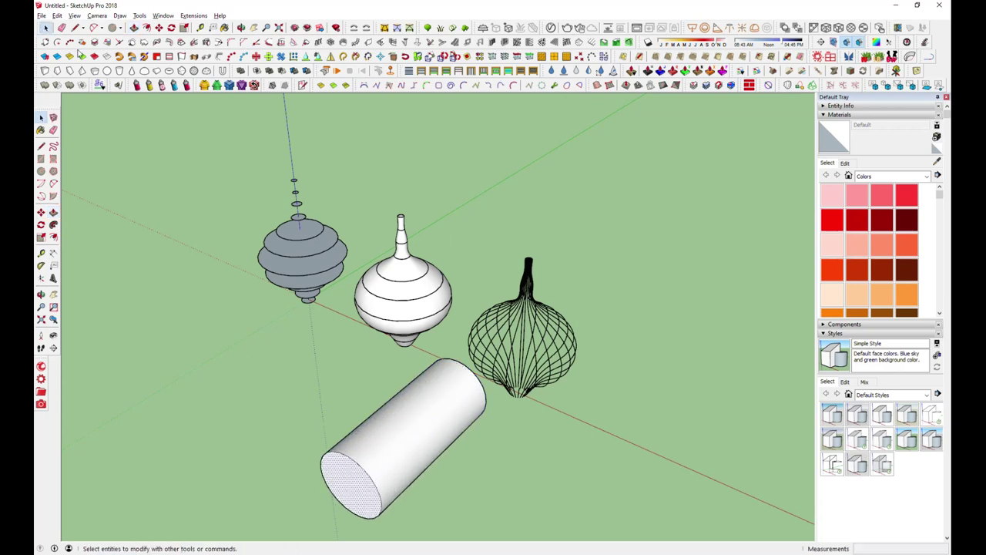
{"action": "triple_click", "coordinate": [433, 414]}
{"action": "right_click", "coordinate": [433, 414]}
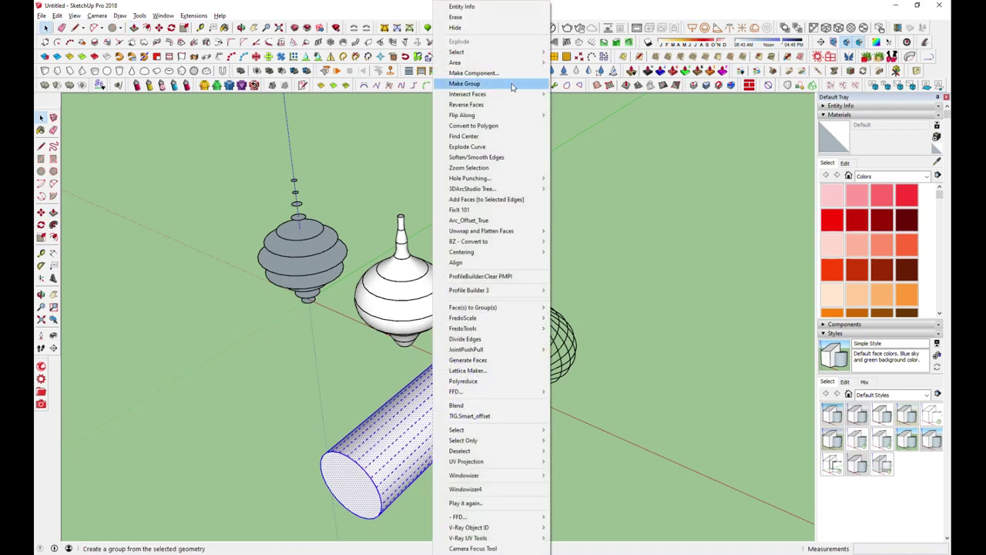
Step: Make the cylinder a group and move it through the white vase's bulb
{"action": "left_click", "coordinate": [512, 85]}
{"action": "left_click", "coordinate": [160, 30]}
{"action": "left_click", "coordinate": [689, 490]}
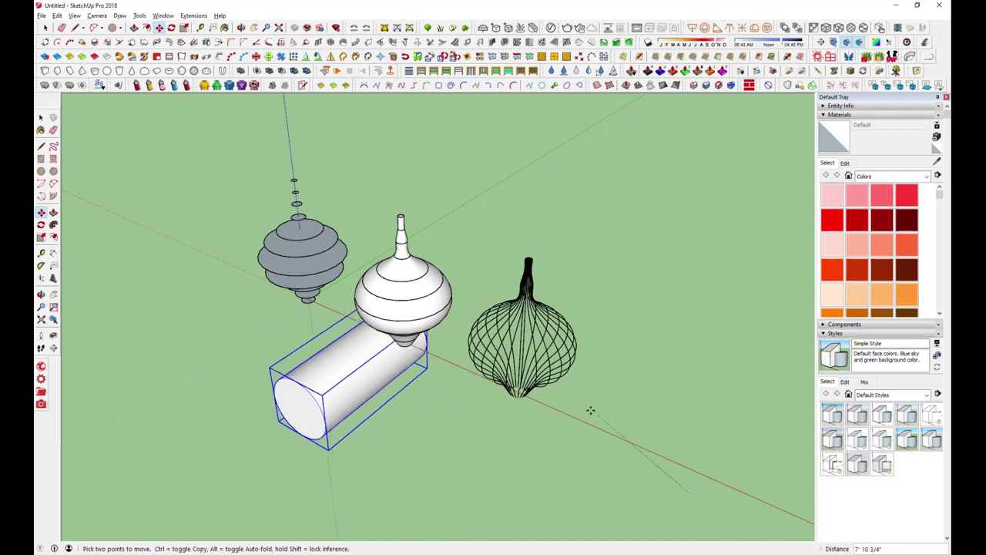
{"action": "left_click", "coordinate": [623, 447]}
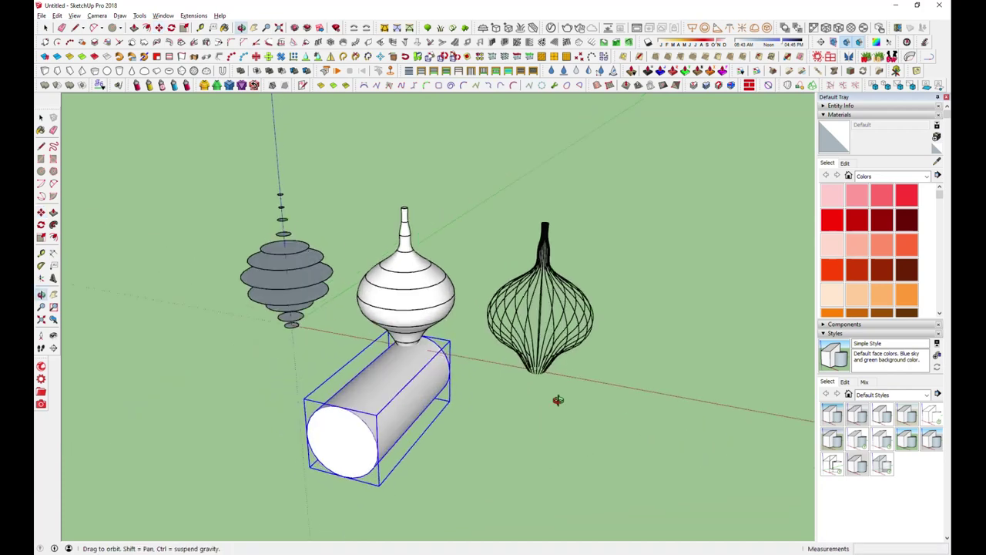
{"action": "middle_click_drag", "start_coordinate": [529, 430], "coordinate": [652, 347]}
{"action": "left_click", "coordinate": [525, 524]}
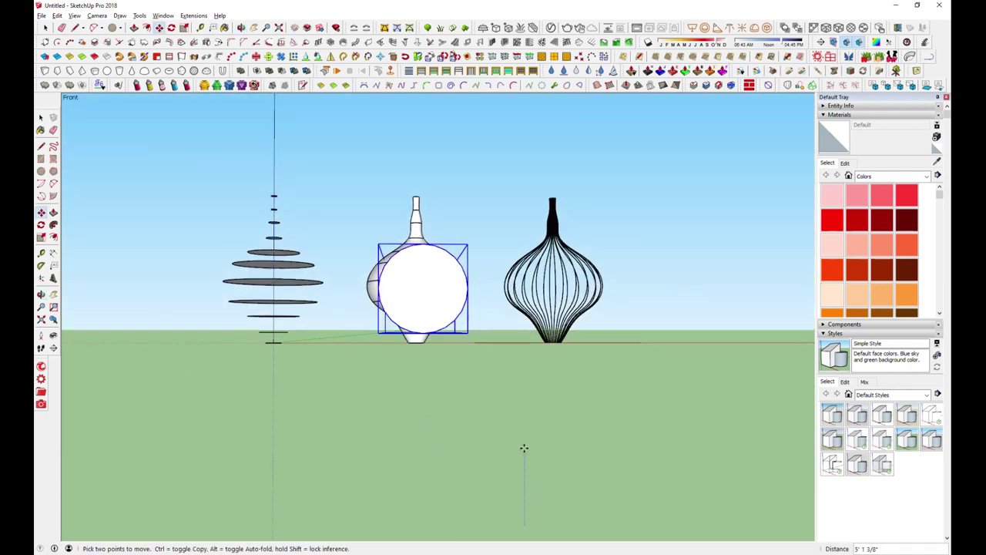
{"action": "middle_click_drag", "start_coordinate": [524, 438], "coordinate": [518, 458]}
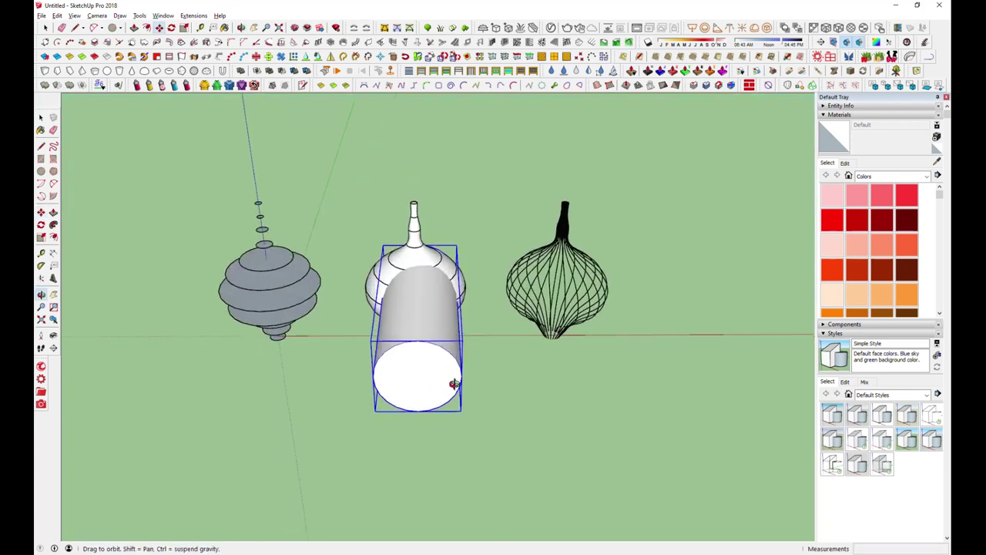
{"action": "middle_click_drag", "start_coordinate": [527, 349], "coordinate": [521, 500]}
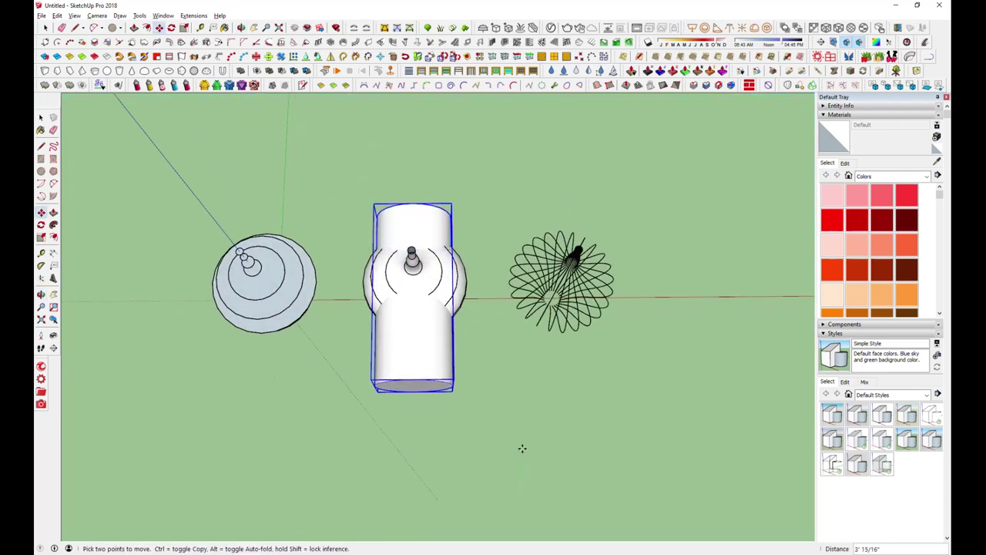
{"action": "mouse_move", "coordinate": [504, 488]}
{"action": "middle_mouse_down"}
{"action": "mouse_move", "coordinate": [463, 192]}
{"action": "mouse_move", "coordinate": [480, 246]}
{"action": "mouse_move", "coordinate": [648, 278]}
{"action": "mouse_move", "coordinate": [634, 313]}
{"action": "mouse_move", "coordinate": [488, 329]}
{"action": "mouse_move", "coordinate": [409, 413]}
{"action": "middle_mouse_up"}
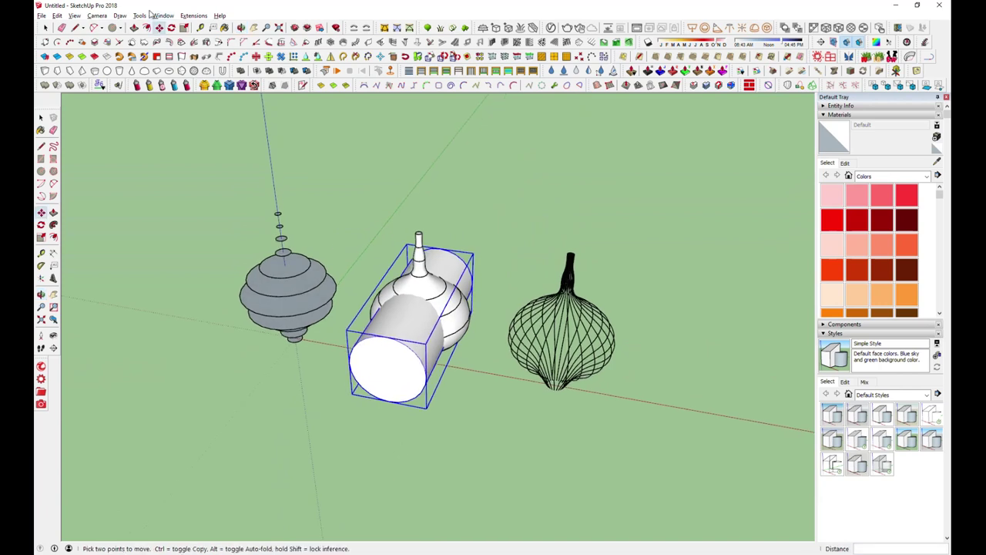
Step: Scale the cylinder up on all sides about its centre
{"action": "left_click", "coordinate": [184, 27]}
{"action": "scroll", "coordinate": [474, 313], "scroll_direction": "up", "scroll_amount": 2}
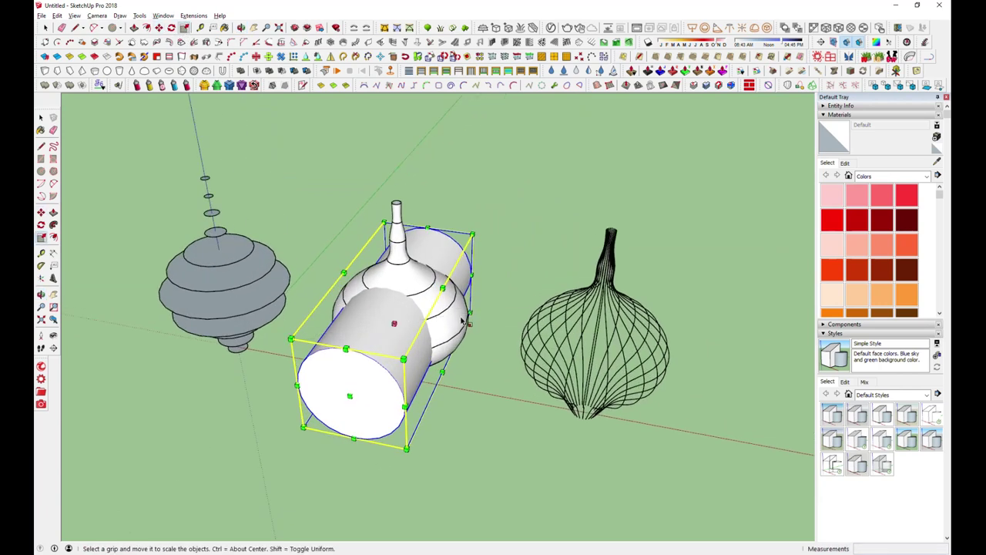
{"action": "left_click_drag", "start_coordinate": [442, 331], "coordinate": [436, 331], "text": "ctrl"}
{"action": "mouse_move", "coordinate": [393, 400]}
{"action": "middle_mouse_down"}
{"action": "mouse_move", "coordinate": [504, 192]}
{"action": "mouse_move", "coordinate": [385, 403]}
{"action": "mouse_move", "coordinate": [236, 346]}
{"action": "middle_mouse_up"}
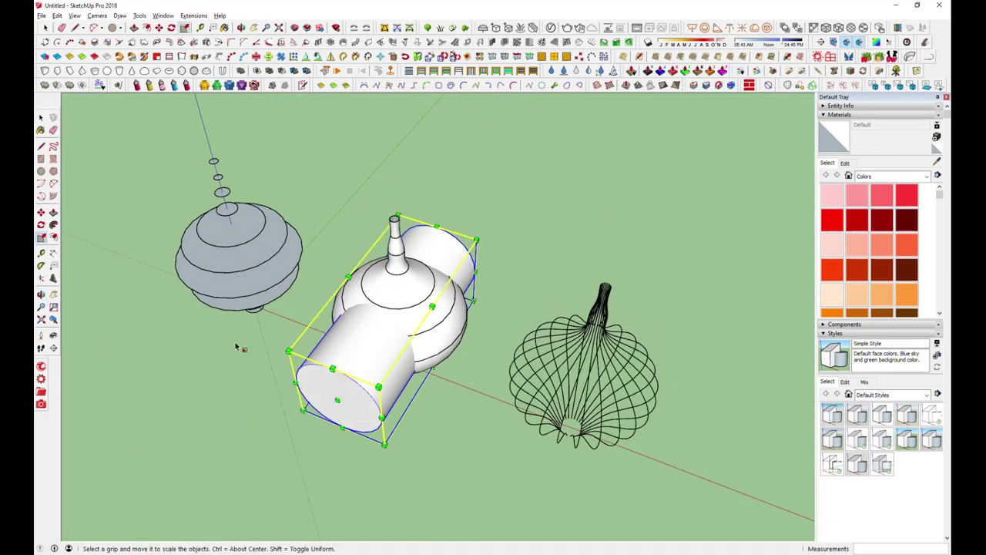
{"action": "left_click", "coordinate": [47, 29]}
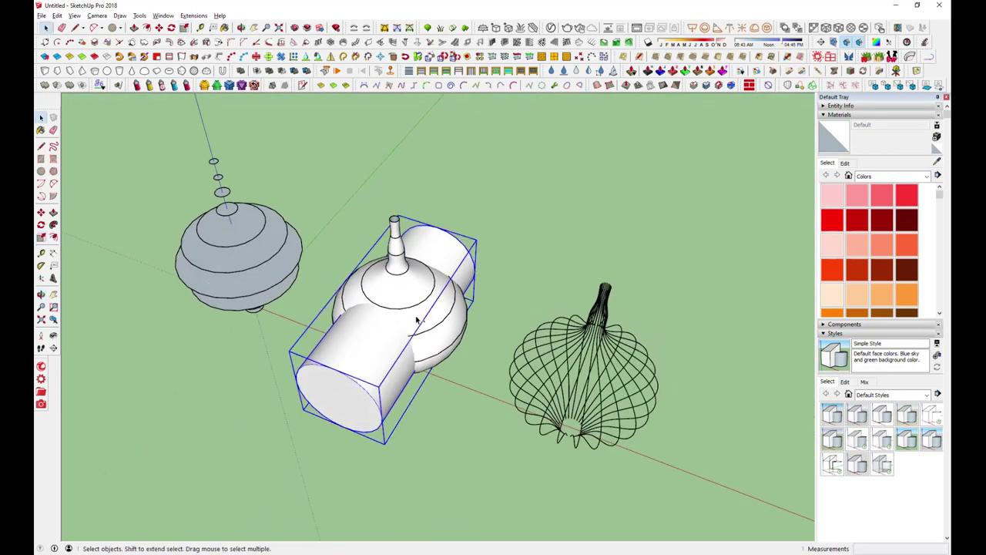
{"action": "scroll", "coordinate": [350, 245], "scroll_direction": "down", "scroll_amount": 3}
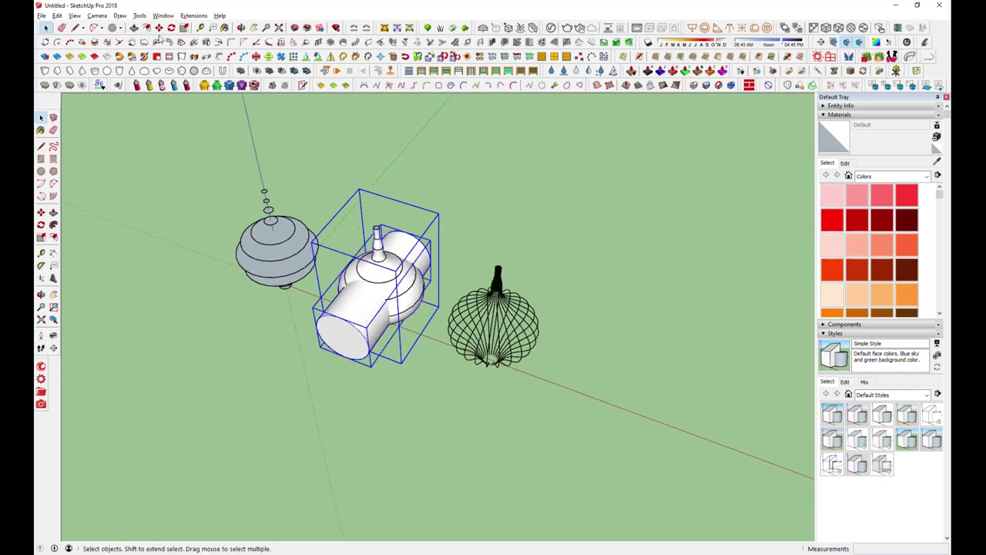
{"action": "left_click", "coordinate": [159, 28]}
{"action": "scroll", "coordinate": [370, 326], "scroll_direction": "down", "scroll_amount": 2}
Step: Copy the vase and cylinder farther along the red axis
{"action": "scroll", "coordinate": [370, 326], "scroll_direction": "down", "scroll_amount": 2}
{"action": "key", "text": "ctrl"}
{"action": "left_click", "coordinate": [370, 328]}
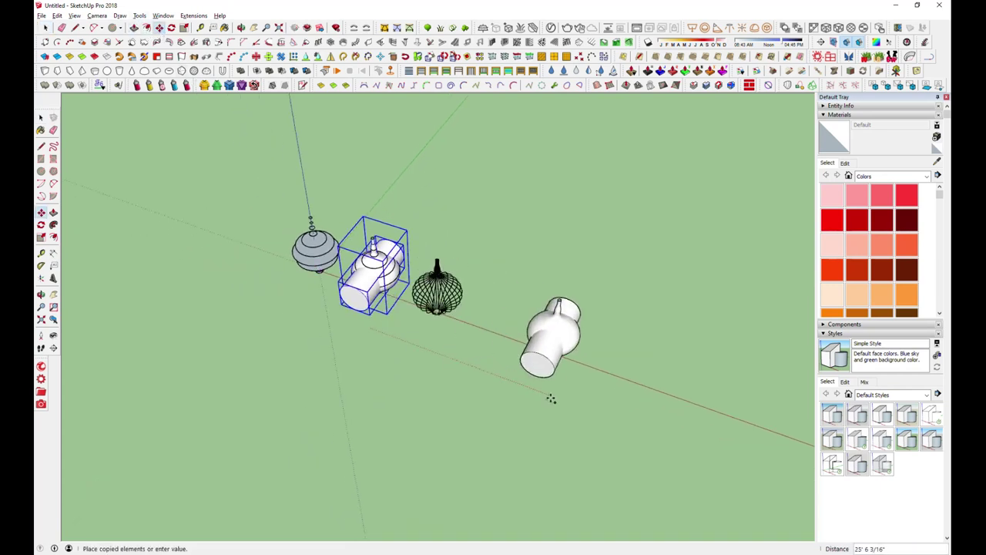
{"action": "left_click", "coordinate": [522, 394]}
{"action": "left_click", "coordinate": [45, 28]}
{"action": "scroll", "coordinate": [571, 324], "scroll_direction": "up", "scroll_amount": 3}
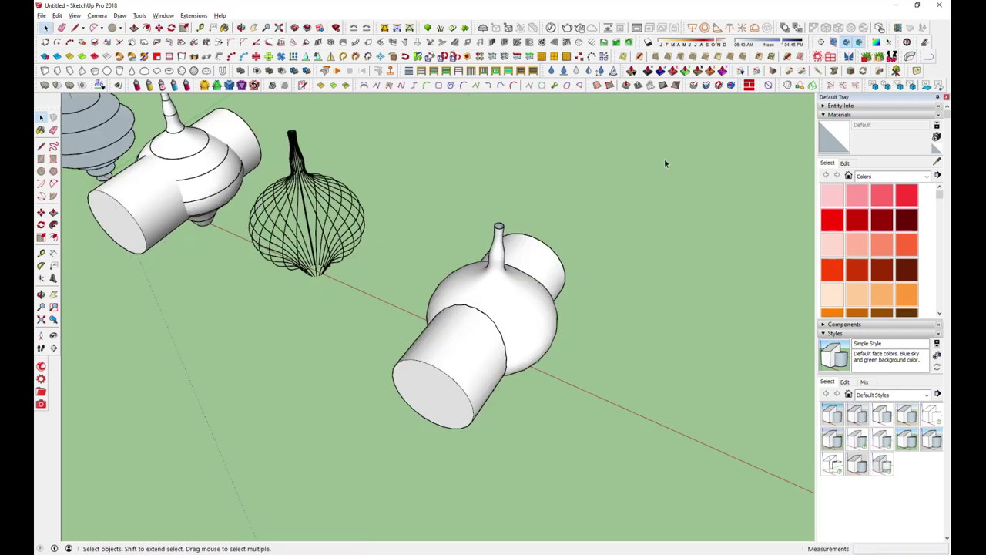
Step: Explode the copy and run Intersect Faces With Selection on its geometry
{"action": "left_click_drag", "start_coordinate": [387, 454], "coordinate": [387, 454]}
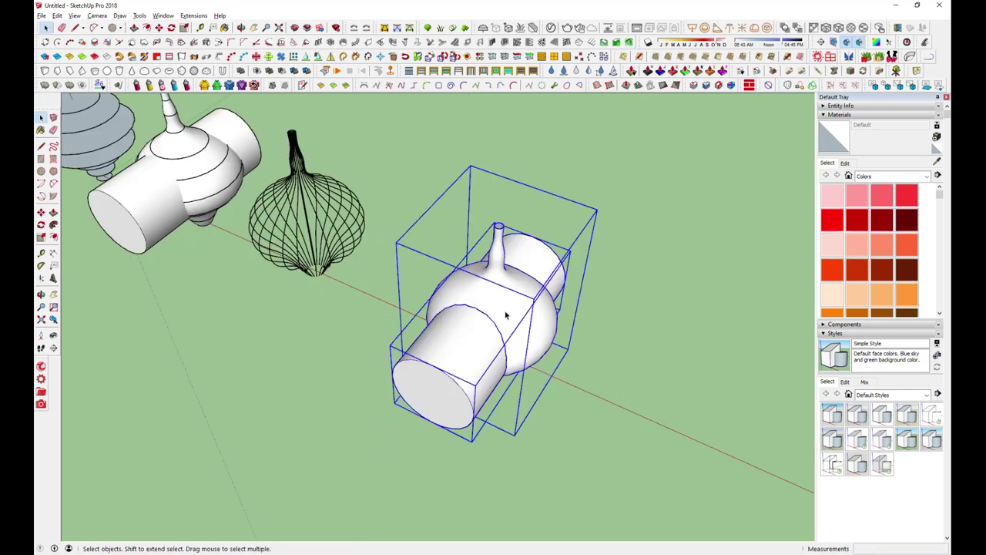
{"action": "right_click", "coordinate": [504, 320]}
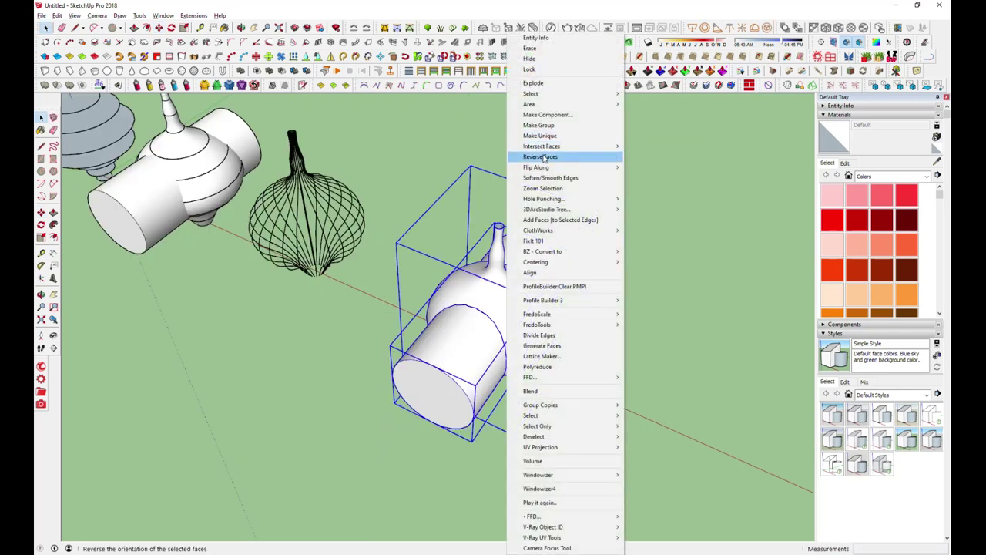
{"action": "left_click", "coordinate": [556, 85]}
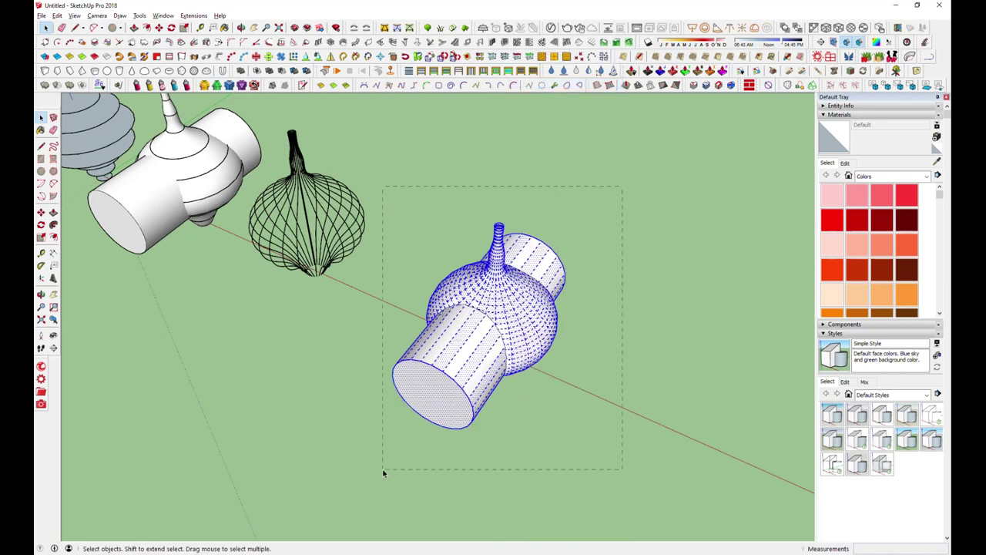
{"action": "left_click_drag", "start_coordinate": [383, 472], "coordinate": [383, 472]}
{"action": "right_click", "coordinate": [523, 301]}
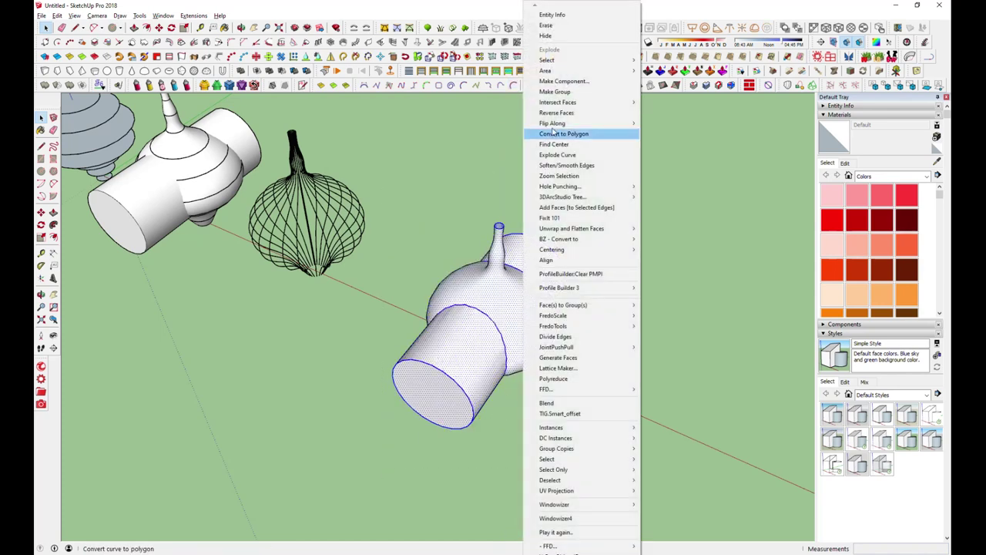
{"action": "mouse_move", "coordinate": [558, 102]}
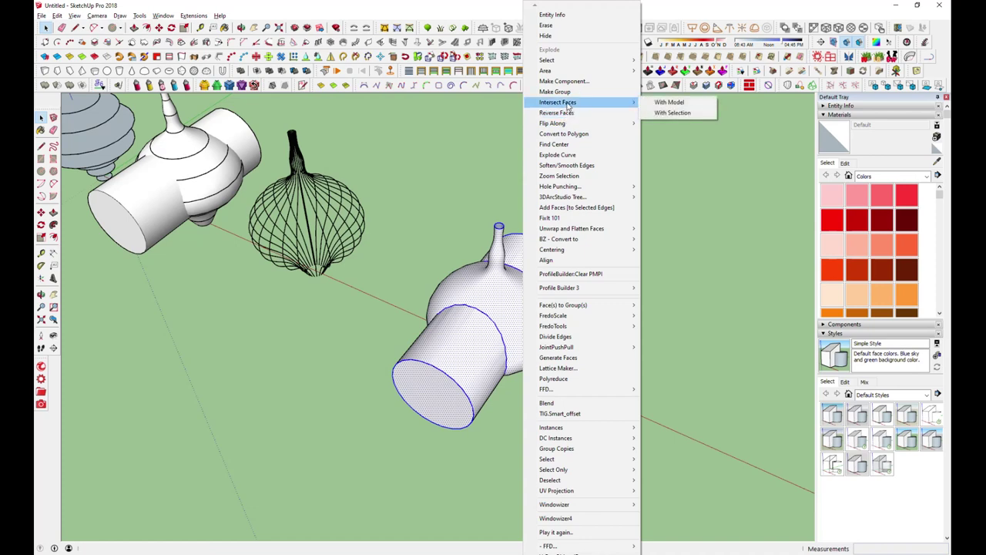
{"action": "left_click", "coordinate": [681, 113]}
{"action": "left_click", "coordinate": [558, 340]}
{"action": "mouse_move", "coordinate": [539, 382]}
{"action": "middle_mouse_down"}
{"action": "mouse_move", "coordinate": [468, 445]}
{"action": "mouse_move", "coordinate": [305, 428]}
{"action": "mouse_move", "coordinate": [350, 310]}
{"action": "middle_mouse_up"}
Step: Delete both cylinder pieces, leaving a round hole through the vase
{"action": "left_click_drag", "start_coordinate": [300, 478], "coordinate": [301, 479]}
{"action": "key", "text": "Delete"}
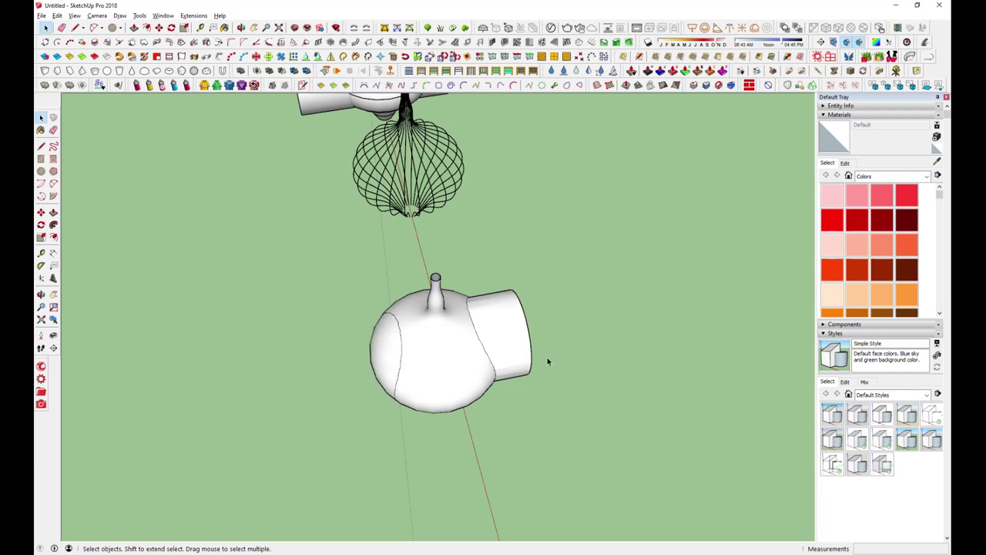
{"action": "left_click_drag", "start_coordinate": [512, 441], "coordinate": [512, 442]}
{"action": "key", "text": "Delete"}
{"action": "mouse_move", "coordinate": [515, 447]}
{"action": "middle_mouse_down"}
{"action": "mouse_move", "coordinate": [775, 300]}
{"action": "mouse_move", "coordinate": [435, 376]}
{"action": "mouse_move", "coordinate": [501, 293]}
{"action": "mouse_move", "coordinate": [681, 320]}
{"action": "mouse_move", "coordinate": [786, 249]}
{"action": "mouse_move", "coordinate": [751, 181]}
{"action": "mouse_move", "coordinate": [642, 173]}
{"action": "mouse_move", "coordinate": [315, 254]}
{"action": "mouse_move", "coordinate": [254, 308]}
{"action": "mouse_move", "coordinate": [229, 352]}
{"action": "mouse_move", "coordinate": [223, 439]}
{"action": "mouse_move", "coordinate": [253, 477]}
{"action": "mouse_move", "coordinate": [493, 463]}
{"action": "mouse_move", "coordinate": [487, 392]}
{"action": "middle_mouse_up"}
Step: Show hidden geometry so the vase's mesh lines appear, and orbit to a side view
{"action": "scroll", "coordinate": [538, 286], "scroll_direction": "up", "scroll_amount": 3}
{"action": "scroll", "coordinate": [513, 316], "scroll_direction": "up", "scroll_amount": 3}
{"action": "scroll", "coordinate": [487, 392], "scroll_direction": "down", "scroll_amount": 3}
{"action": "left_click", "coordinate": [84, 28]}
{"action": "left_click", "coordinate": [75, 15]}
{"action": "left_click", "coordinate": [92, 51]}
{"action": "mouse_move", "coordinate": [408, 301]}
{"action": "middle_mouse_down"}
{"action": "mouse_move", "coordinate": [501, 346]}
{"action": "mouse_move", "coordinate": [251, 212]}
{"action": "middle_mouse_up"}
{"action": "mouse_move", "coordinate": [251, 211]}
{"action": "left_mouse_down"}
{"action": "mouse_move", "coordinate": [177, 242]}
{"action": "mouse_move", "coordinate": [88, 224]}
{"action": "mouse_move", "coordinate": [518, 234]}
{"action": "mouse_move", "coordinate": [573, 264]}
{"action": "mouse_move", "coordinate": [602, 452]}
{"action": "mouse_move", "coordinate": [578, 385]}
{"action": "mouse_move", "coordinate": [370, 222]}
{"action": "mouse_move", "coordinate": [402, 264]}
{"action": "left_mouse_up"}
Step: Convert the vase's mesh lines into tubes with JHS Lines to Tube
{"action": "key", "text": "space"}
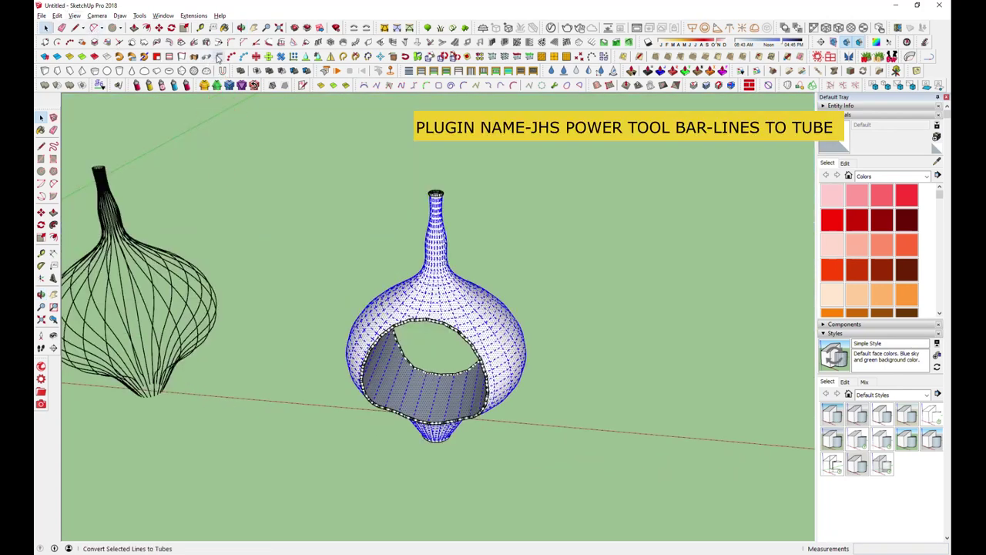
{"action": "left_click", "coordinate": [223, 70]}
{"action": "left_click", "coordinate": [451, 329]}
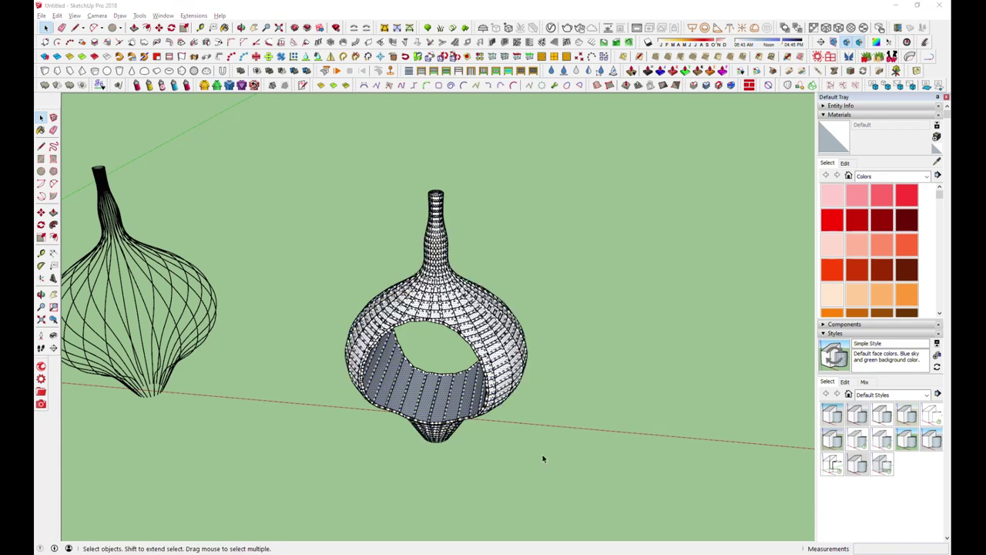
{"action": "middle_click_drag", "start_coordinate": [542, 453], "coordinate": [213, 25]}
{"action": "left_click", "coordinate": [73, 17]}
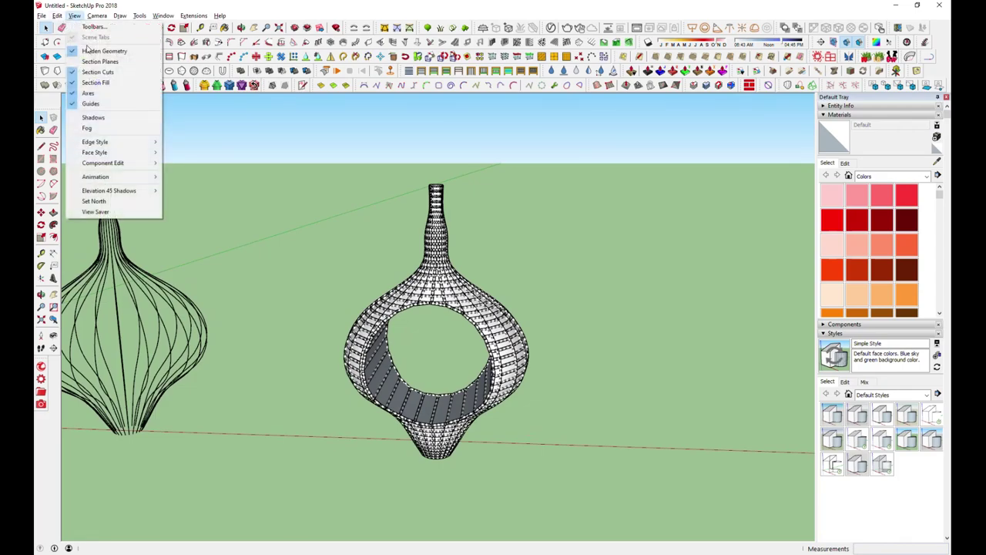
{"action": "scroll", "coordinate": [509, 386], "scroll_direction": "up", "scroll_amount": 3}
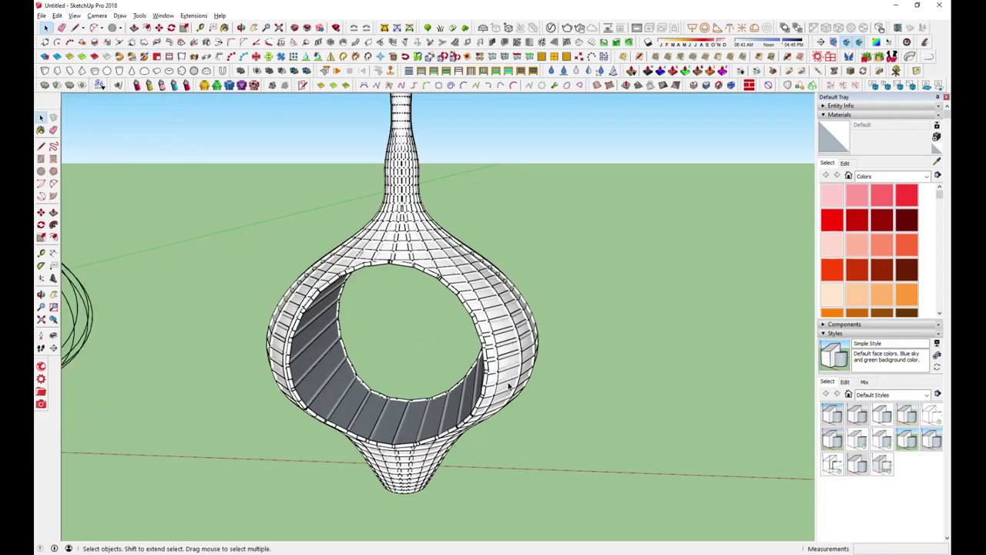
{"action": "scroll", "coordinate": [498, 339], "scroll_direction": "up", "scroll_amount": 2}
{"action": "mouse_move", "coordinate": [496, 324]}
{"action": "middle_mouse_down"}
{"action": "mouse_move", "coordinate": [599, 193]}
{"action": "mouse_move", "coordinate": [811, 238]}
{"action": "mouse_move", "coordinate": [799, 365]}
{"action": "middle_mouse_up"}
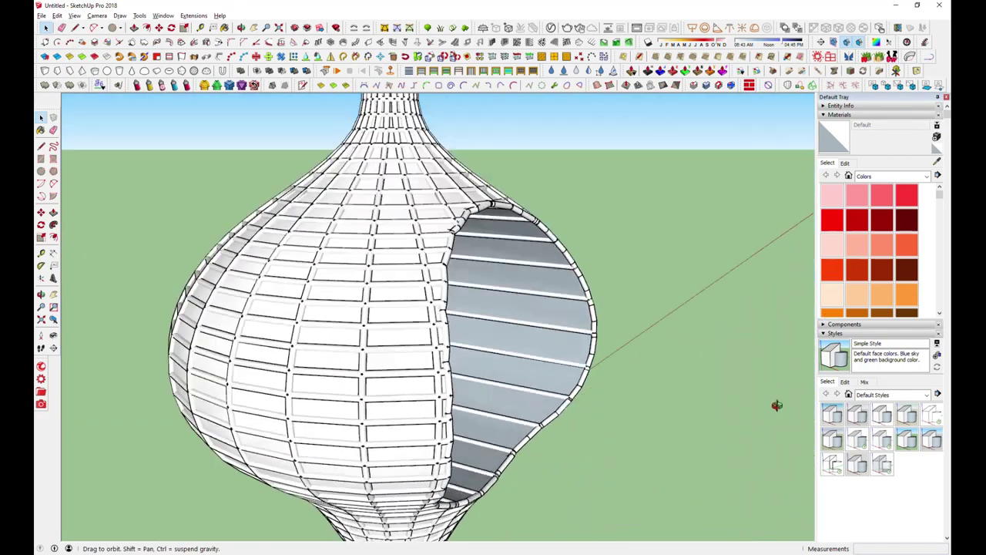
{"action": "scroll", "coordinate": [694, 401], "scroll_direction": "down", "scroll_amount": 4}
{"action": "mouse_move", "coordinate": [663, 431]}
{"action": "middle_mouse_down"}
{"action": "mouse_move", "coordinate": [596, 458]}
{"action": "mouse_move", "coordinate": [804, 363]}
{"action": "mouse_move", "coordinate": [608, 159]}
{"action": "mouse_move", "coordinate": [273, 249]}
{"action": "mouse_move", "coordinate": [56, 394]}
{"action": "mouse_move", "coordinate": [485, 299]}
{"action": "mouse_move", "coordinate": [433, 508]}
{"action": "mouse_move", "coordinate": [437, 550]}
{"action": "mouse_move", "coordinate": [460, 119]}
{"action": "middle_mouse_up"}
{"action": "scroll", "coordinate": [515, 333], "scroll_direction": "up", "scroll_amount": 3}
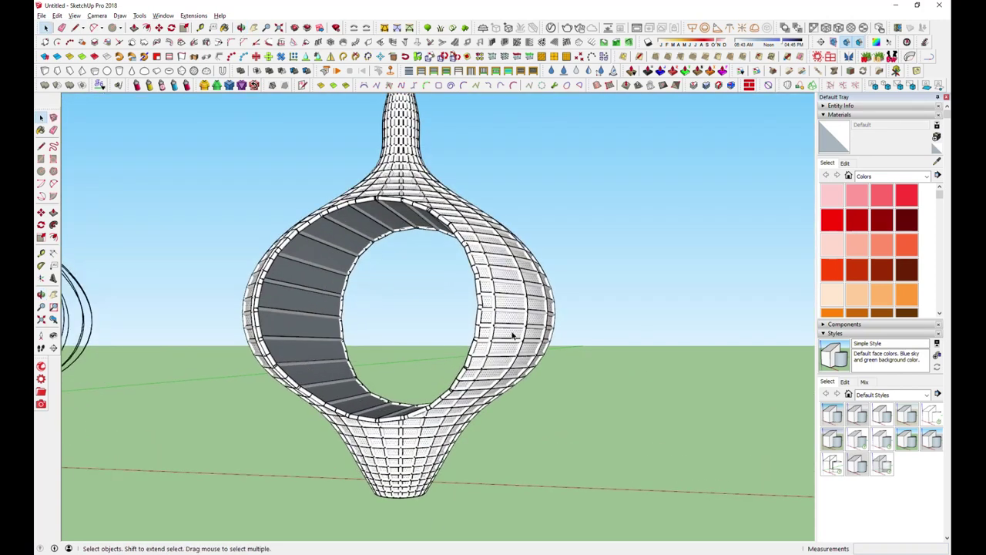
{"action": "mouse_move", "coordinate": [511, 336]}
{"action": "middle_mouse_down"}
{"action": "mouse_move", "coordinate": [278, 455]}
{"action": "mouse_move", "coordinate": [293, 263]}
{"action": "middle_mouse_up"}
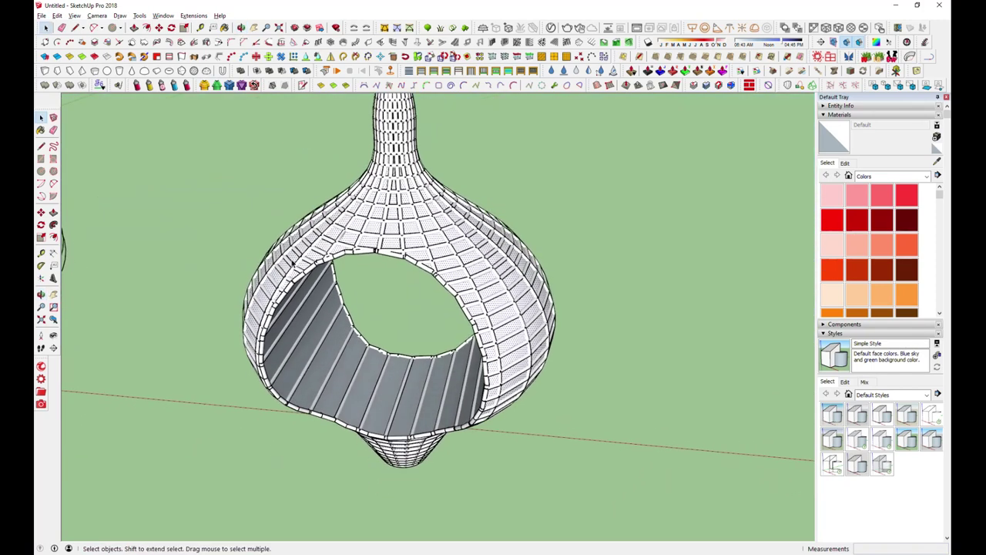
Step: Draw a straight stem line on the ground below the vase
{"action": "left_click", "coordinate": [76, 27]}
{"action": "scroll", "coordinate": [524, 408], "scroll_direction": "up", "scroll_amount": 3}
{"action": "scroll", "coordinate": [485, 432], "scroll_direction": "up", "scroll_amount": 3}
{"action": "left_click", "coordinate": [447, 406]}
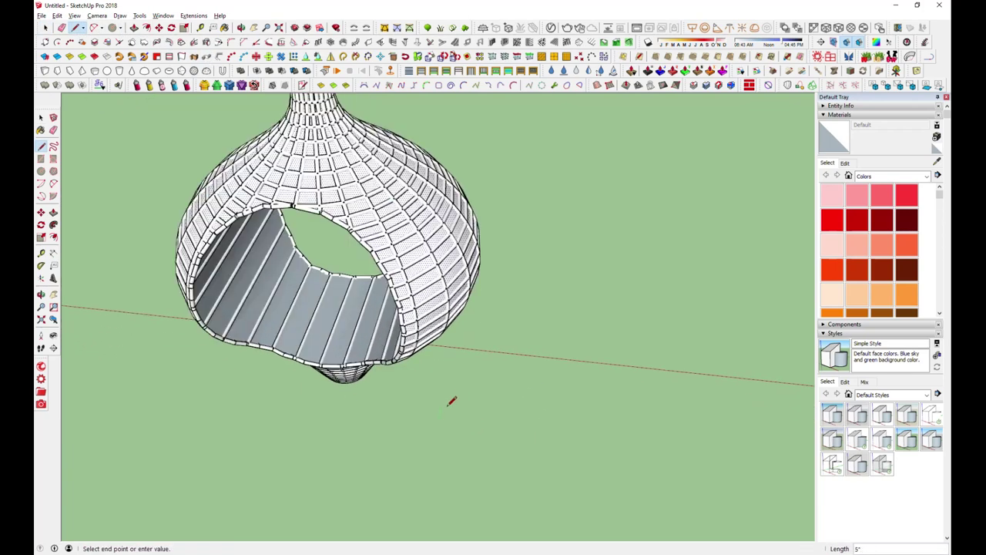
{"action": "scroll", "coordinate": [459, 401], "scroll_direction": "up", "scroll_amount": 3}
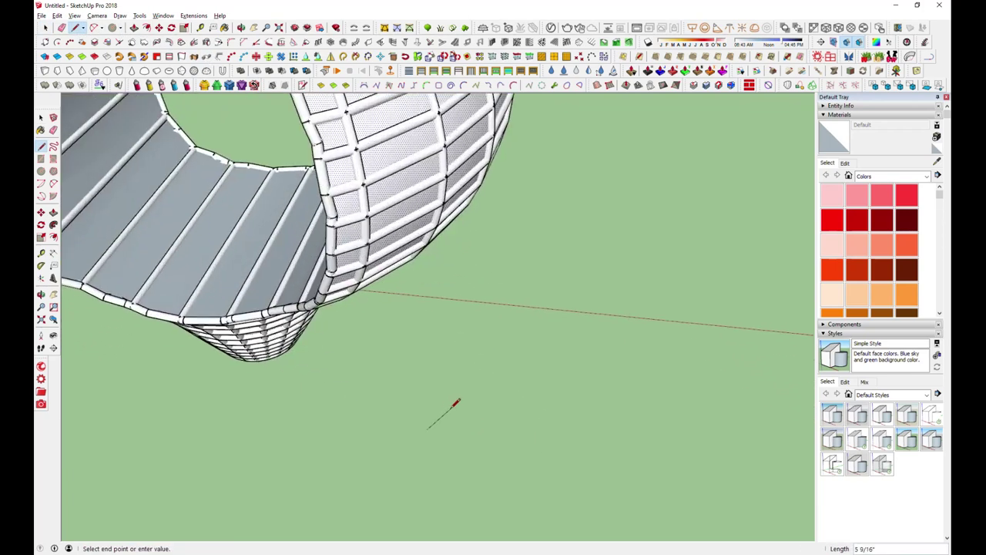
{"action": "scroll", "coordinate": [460, 403], "scroll_direction": "up", "scroll_amount": 2}
{"action": "key", "text": "Escape"}
{"action": "scroll", "coordinate": [439, 423], "scroll_direction": "up", "scroll_amount": 2}
{"action": "scroll", "coordinate": [439, 423], "scroll_direction": "up", "scroll_amount": 2}
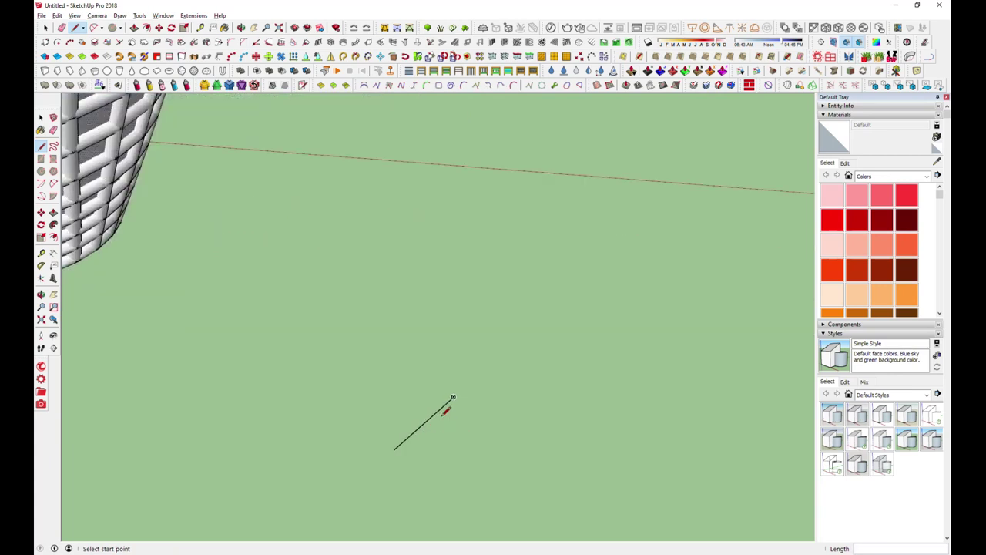
{"action": "scroll", "coordinate": [430, 422], "scroll_direction": "up", "scroll_amount": 1}
{"action": "scroll", "coordinate": [425, 425], "scroll_direction": "up", "scroll_amount": 1}
Step: Add curved 2-Point Arc branches off the stem, then select the whole twig sketch
{"action": "key", "text": "a"}
{"action": "left_click", "coordinate": [426, 417]}
{"action": "left_click", "coordinate": [471, 412]}
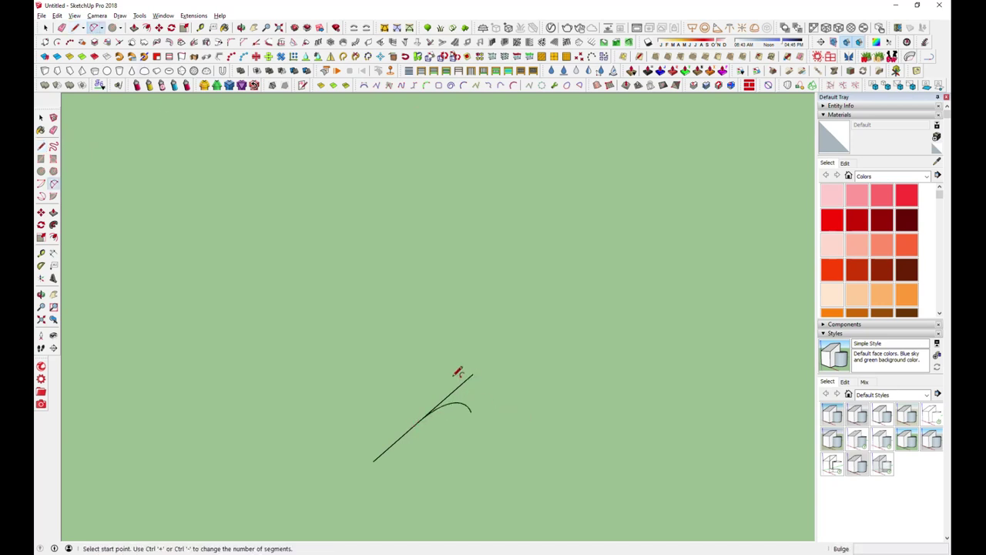
{"action": "left_click", "coordinate": [453, 391]}
{"action": "scroll", "coordinate": [452, 366], "scroll_direction": "up", "scroll_amount": 1}
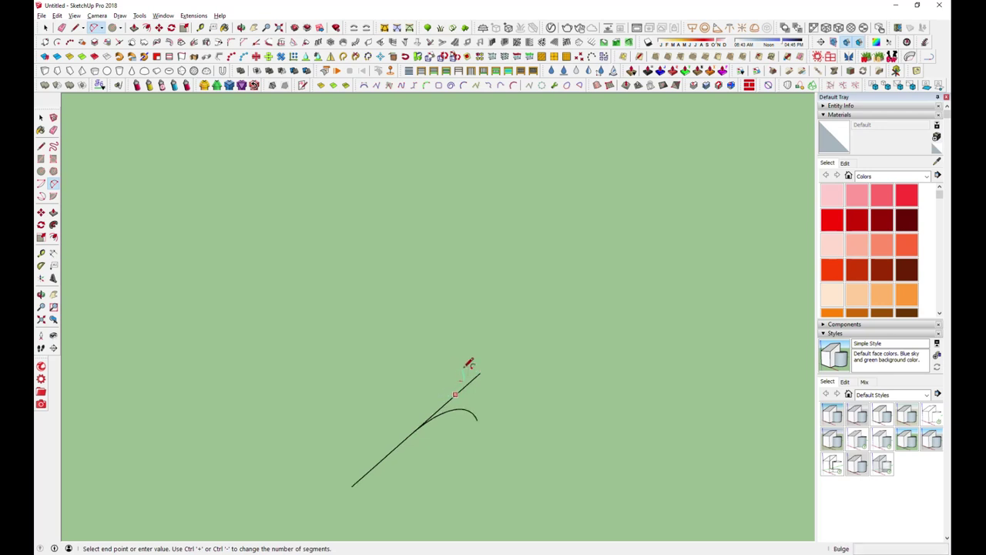
{"action": "mouse_move", "coordinate": [393, 447]}
{"action": "middle_mouse_down"}
{"action": "mouse_move", "coordinate": [591, 291]}
{"action": "mouse_move", "coordinate": [610, 409]}
{"action": "mouse_move", "coordinate": [502, 470]}
{"action": "middle_mouse_up"}
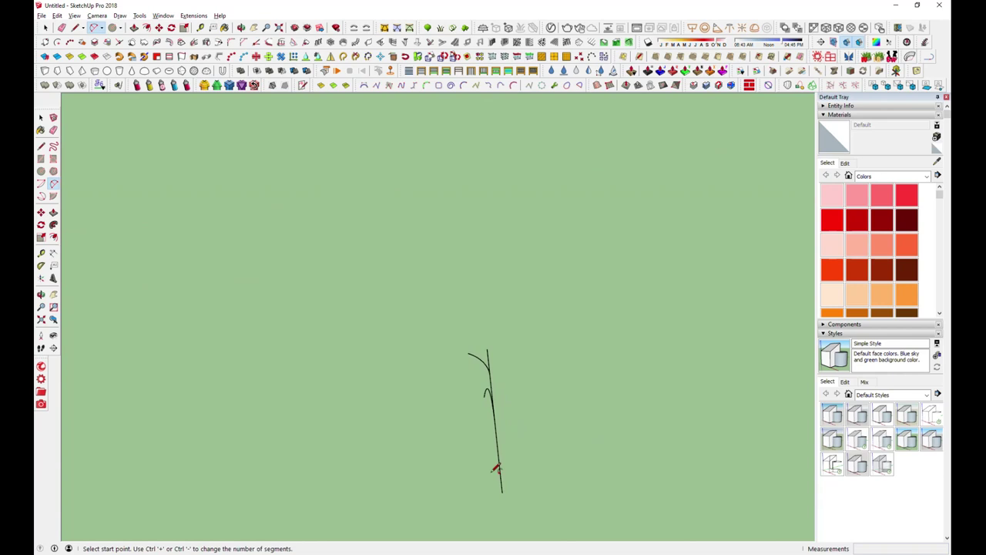
{"action": "left_click", "coordinate": [518, 428]}
{"action": "mouse_move", "coordinate": [376, 354]}
{"action": "middle_mouse_down"}
{"action": "mouse_move", "coordinate": [242, 249]}
{"action": "mouse_move", "coordinate": [167, 321]}
{"action": "middle_mouse_up"}
{"action": "left_click", "coordinate": [45, 28]}
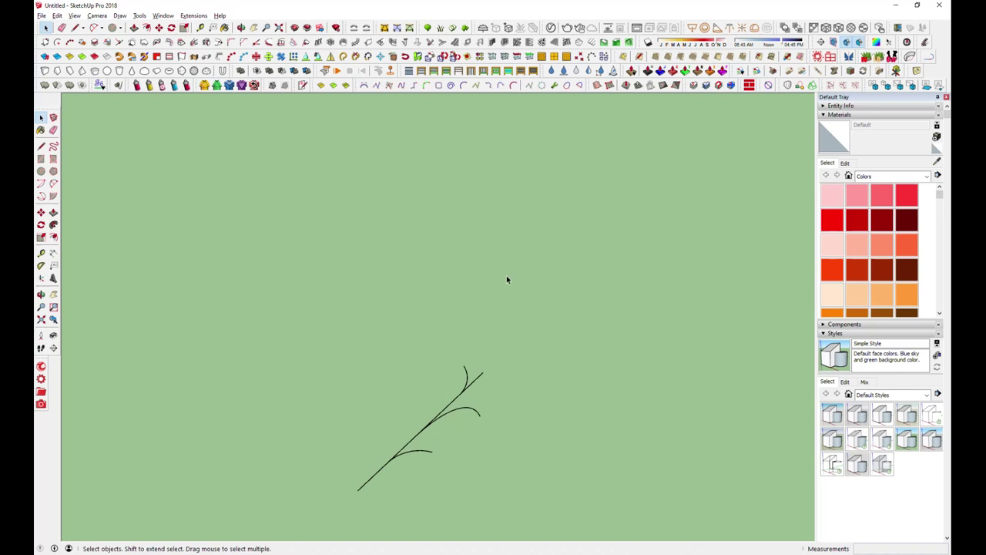
{"action": "left_click_drag", "start_coordinate": [282, 323], "coordinate": [605, 540]}
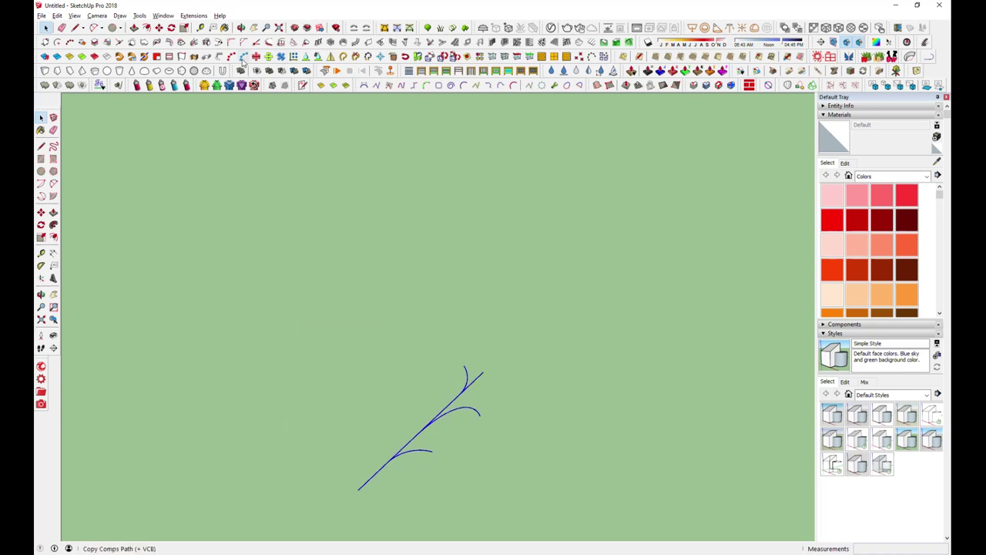
Step: Turn the twig's lines into tubes with diameter .4
{"action": "left_click", "coordinate": [219, 57]}
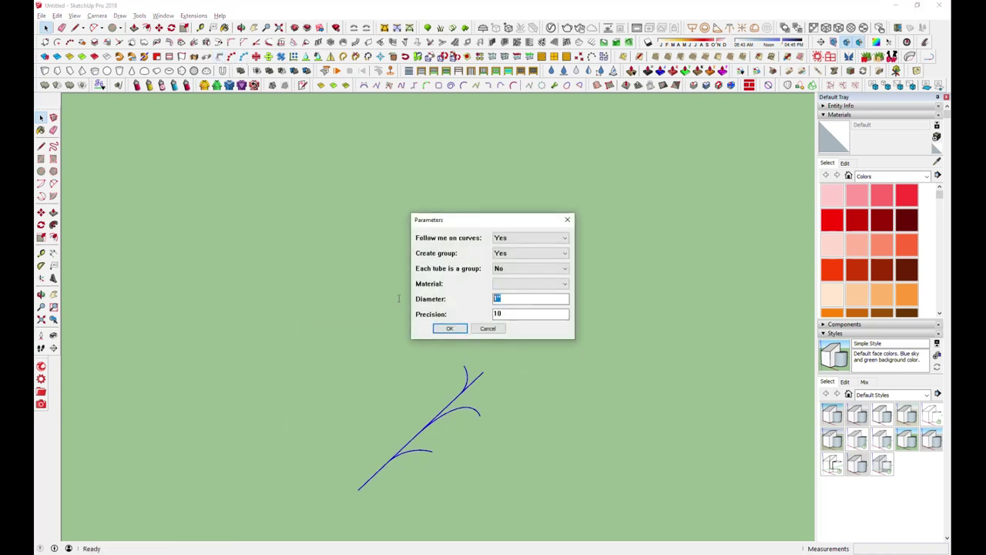
{"action": "type", "text": ".4"}
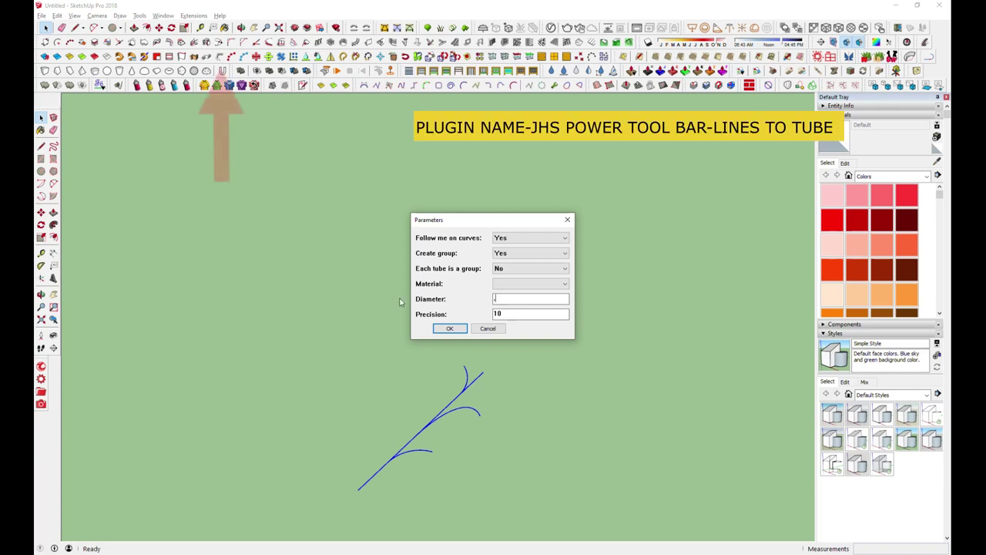
{"action": "left_click", "coordinate": [450, 329]}
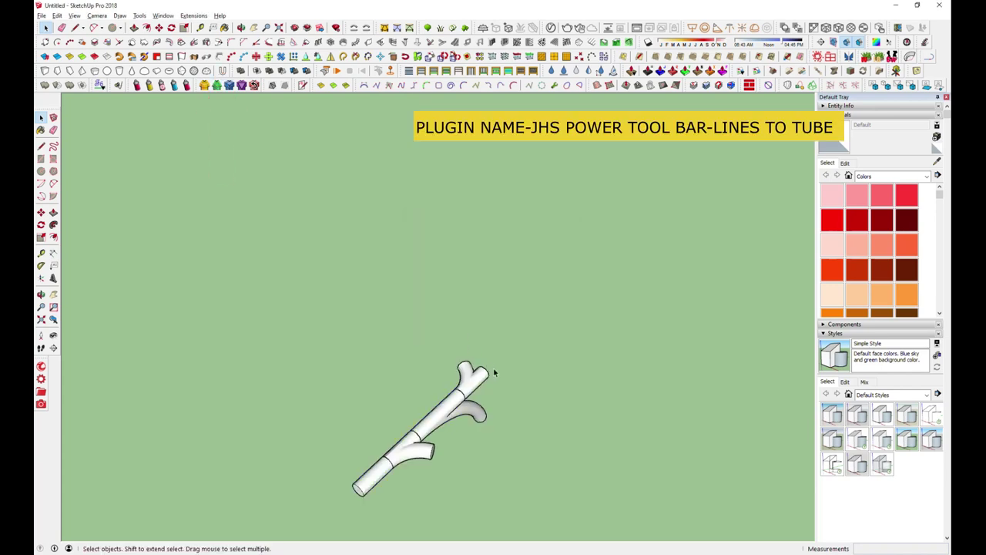
Step: Undo and rebuild the twig tubes with a smaller diameter, then select them
{"action": "key", "text": "ctrl+z"}
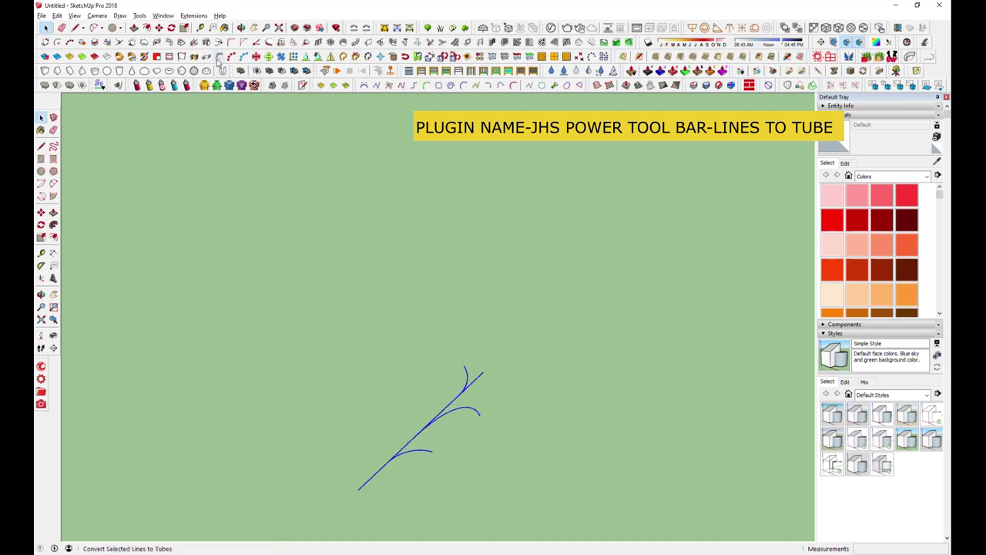
{"action": "left_click", "coordinate": [221, 56]}
{"action": "left_click_drag", "start_coordinate": [520, 299], "coordinate": [483, 298]}
{"action": "type", "text": ".2"}
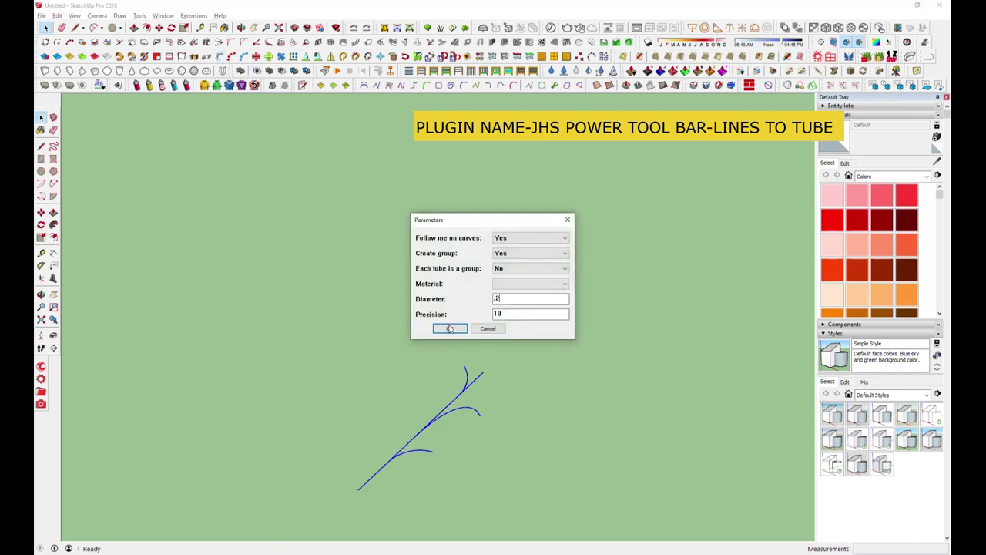
{"action": "left_click", "coordinate": [450, 328]}
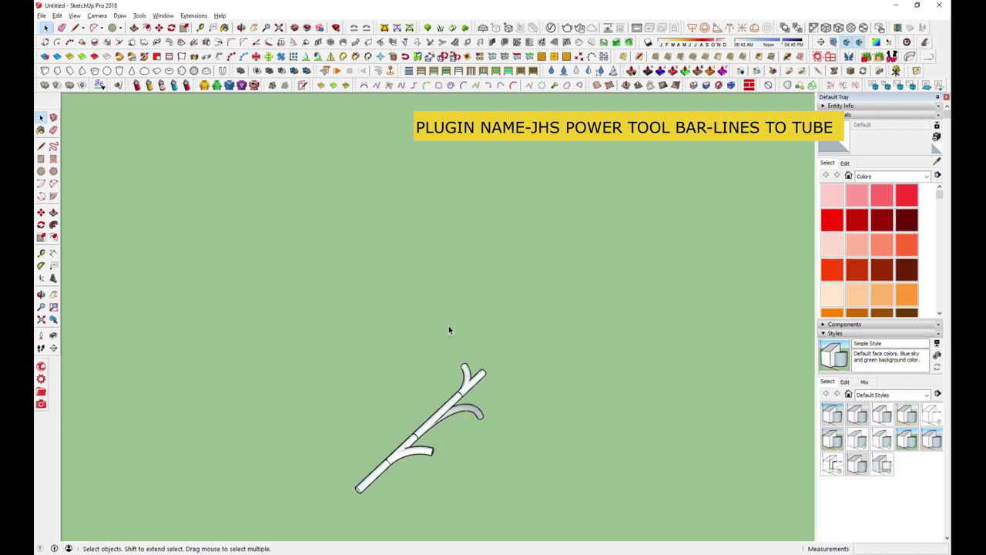
{"action": "left_click", "coordinate": [431, 408]}
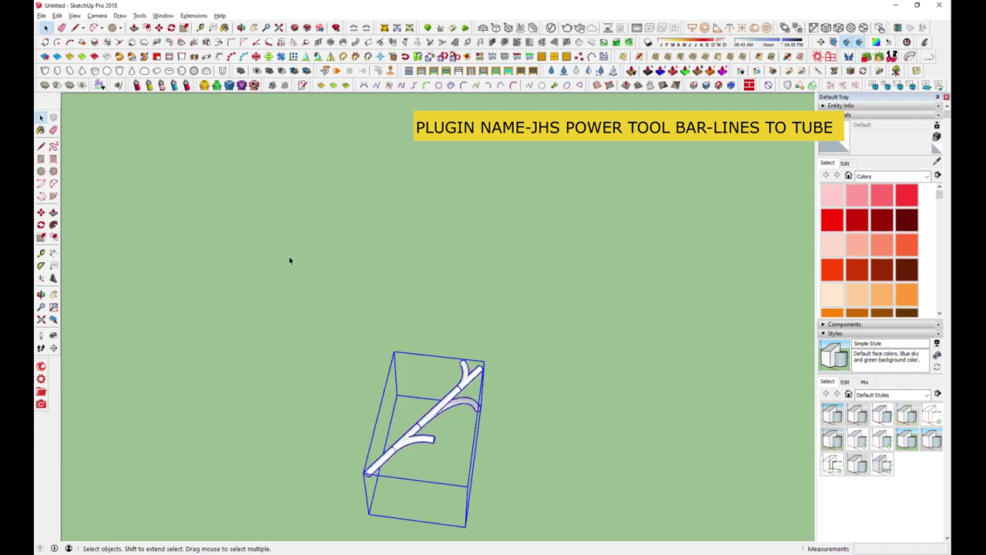
{"action": "left_click_drag", "start_coordinate": [288, 260], "coordinate": [550, 110]}
{"action": "left_click", "coordinate": [881, 70]}
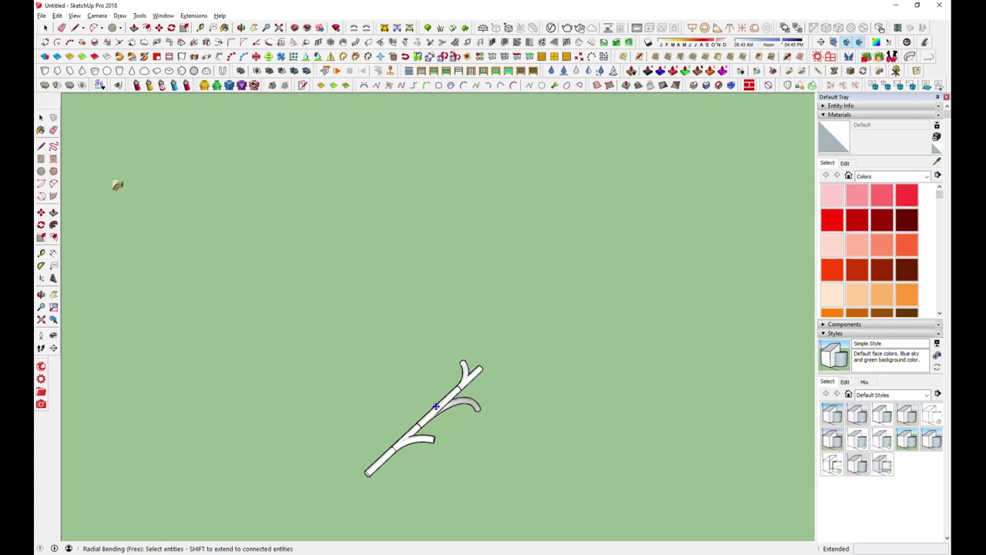
Step: Select the whole tubed twig and create a component from it with Make Component
{"action": "key", "text": "space"}
{"action": "left_click_drag", "start_coordinate": [310, 310], "coordinate": [518, 503]}
{"action": "right_click", "coordinate": [465, 387]}
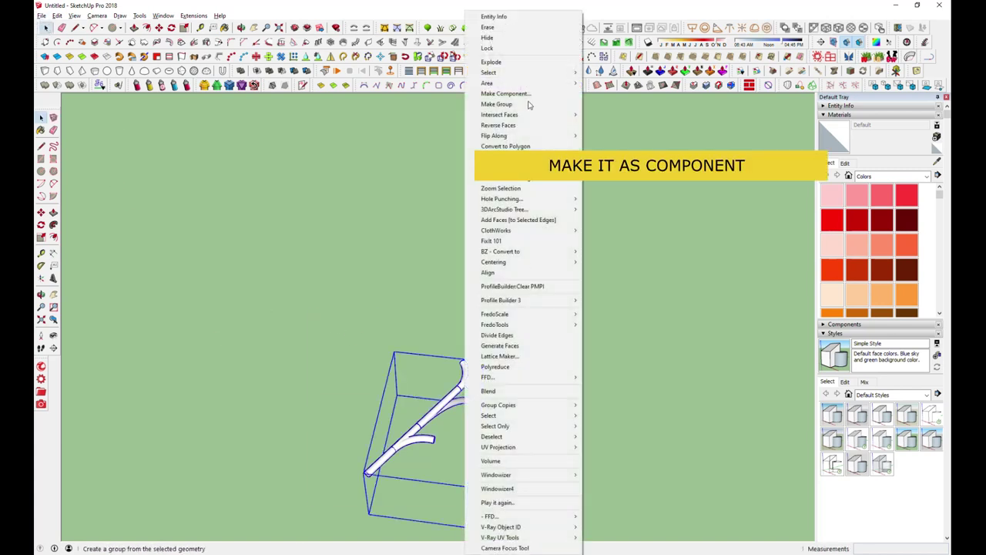
{"action": "left_click", "coordinate": [523, 95]}
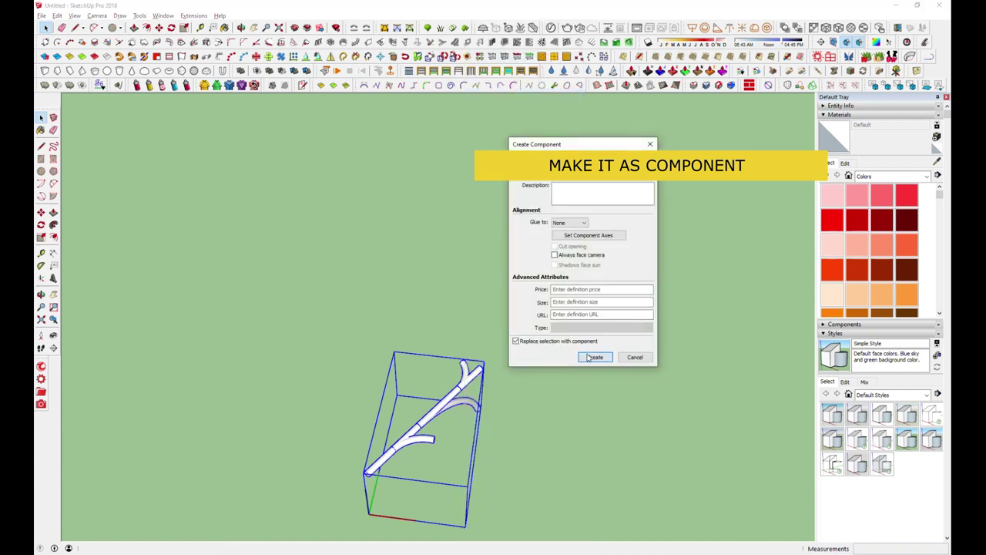
{"action": "left_click", "coordinate": [594, 357]}
{"action": "left_click", "coordinate": [880, 71]}
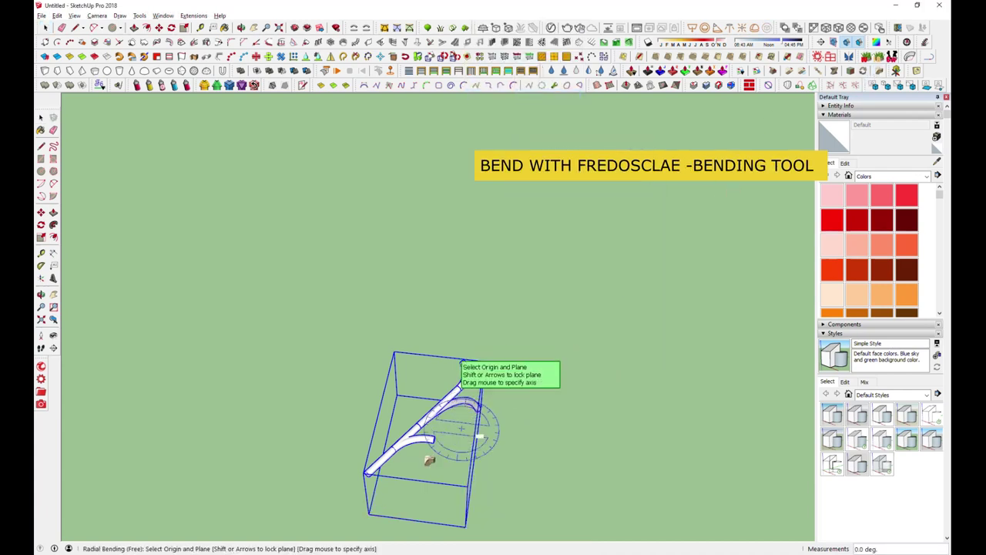
Step: Radially bend the twig component about 22.4 degrees from its lower end with FredoScale
{"action": "left_click", "coordinate": [390, 467]}
{"action": "left_click", "coordinate": [495, 377]}
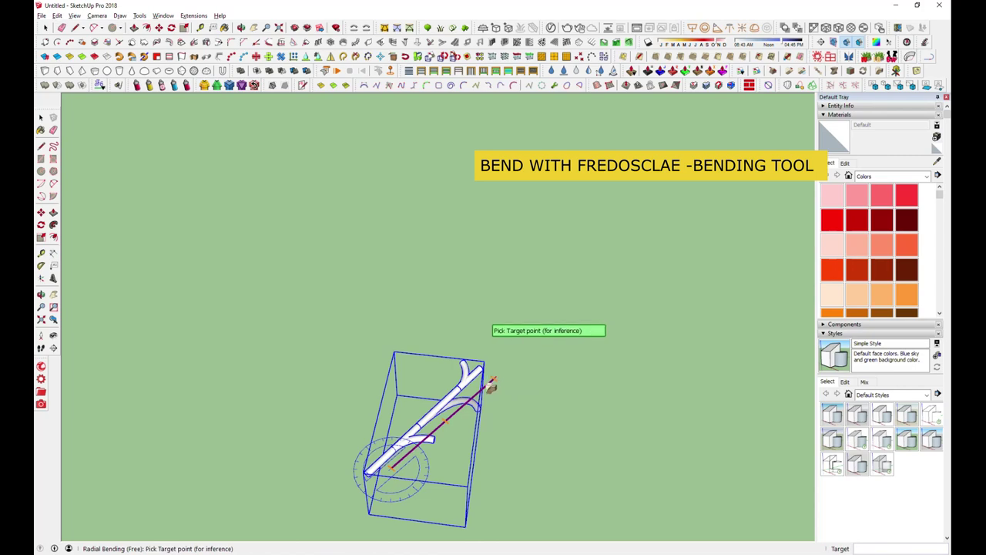
{"action": "left_click", "coordinate": [501, 430]}
{"action": "key", "text": "space"}
{"action": "middle_click_drag", "start_coordinate": [435, 425], "coordinate": [376, 463]}
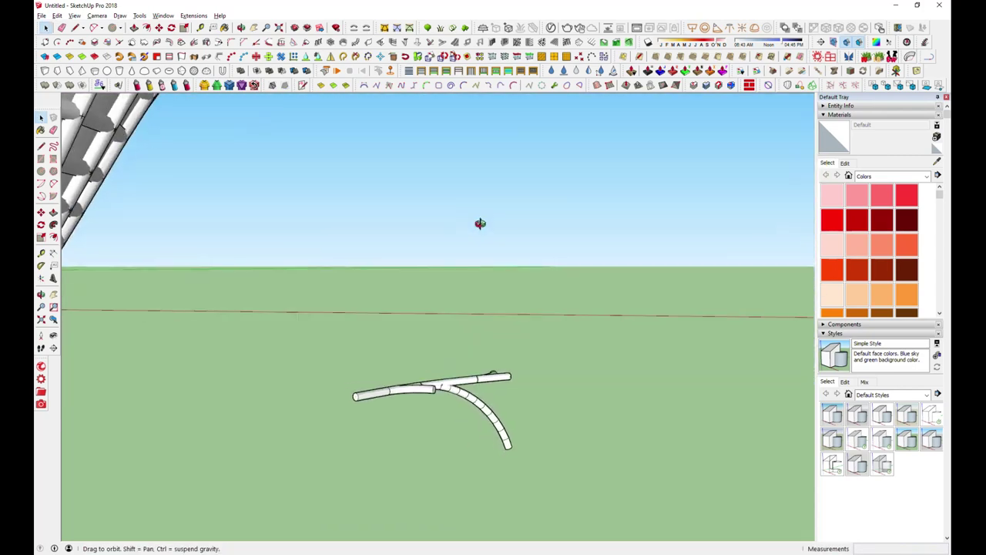
{"action": "left_click", "coordinate": [430, 412]}
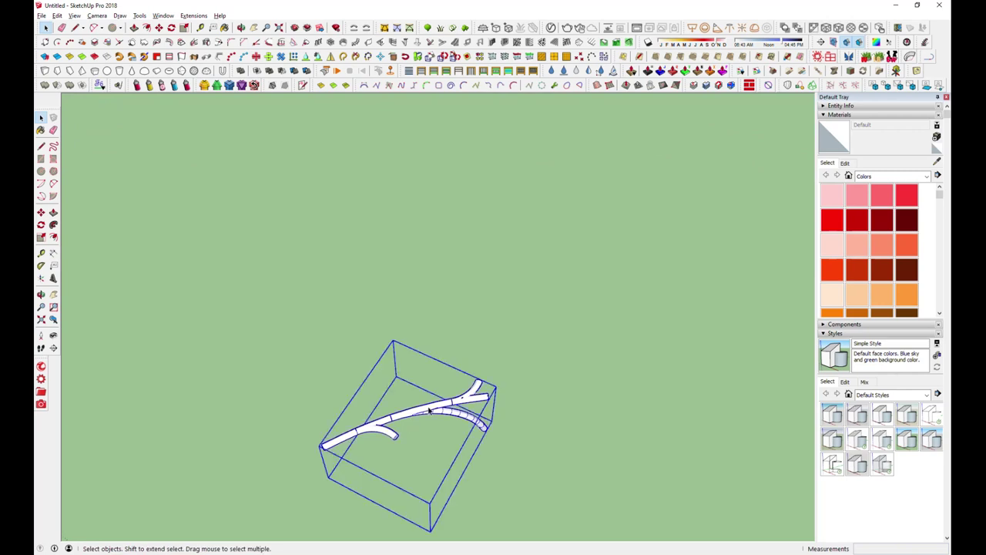
Step: Select the vase's faces and open the Fur settings with fur made from a component
{"action": "scroll", "coordinate": [625, 284], "scroll_direction": "down", "scroll_amount": 1}
{"action": "scroll", "coordinate": [599, 326], "scroll_direction": "down", "scroll_amount": 2}
{"action": "scroll", "coordinate": [583, 365], "scroll_direction": "down", "scroll_amount": 1}
{"action": "scroll", "coordinate": [571, 406], "scroll_direction": "down", "scroll_amount": 2}
{"action": "scroll", "coordinate": [571, 406], "scroll_direction": "down", "scroll_amount": 1}
{"action": "scroll", "coordinate": [571, 407], "scroll_direction": "down", "scroll_amount": 1}
{"action": "scroll", "coordinate": [537, 409], "scroll_direction": "down", "scroll_amount": 1}
{"action": "scroll", "coordinate": [538, 414], "scroll_direction": "down", "scroll_amount": 2}
{"action": "scroll", "coordinate": [537, 414], "scroll_direction": "down", "scroll_amount": 1}
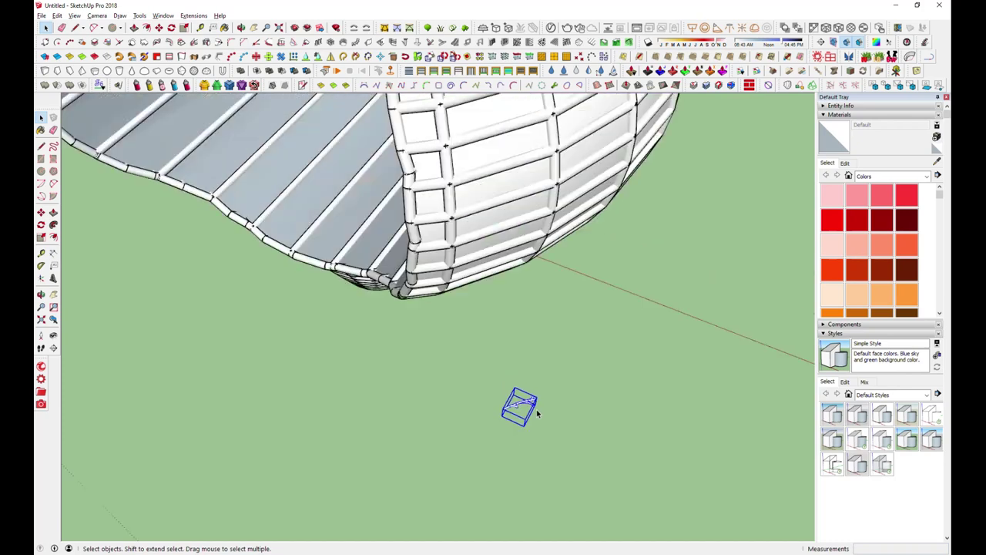
{"action": "left_click", "coordinate": [527, 179]}
{"action": "left_click", "coordinate": [788, 85]}
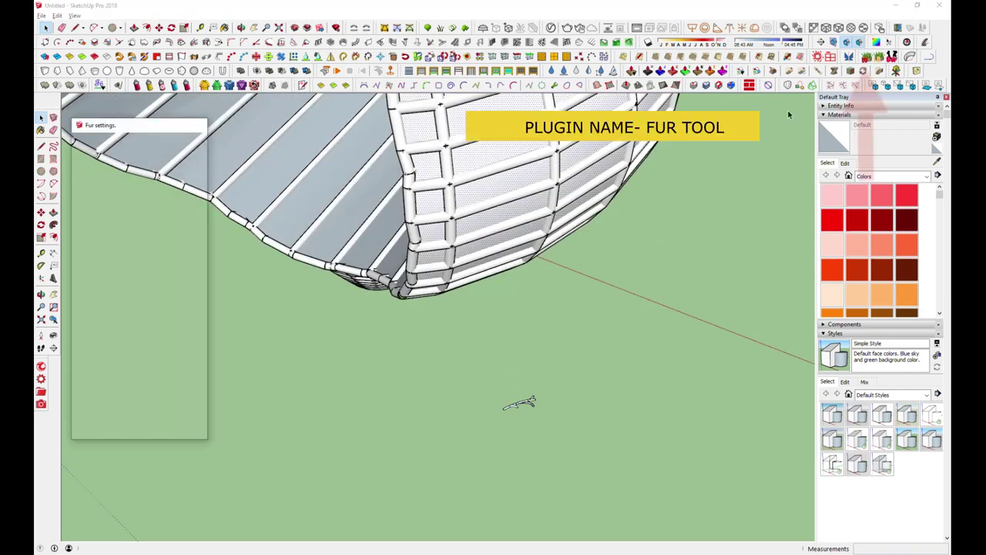
{"action": "left_click", "coordinate": [190, 339]}
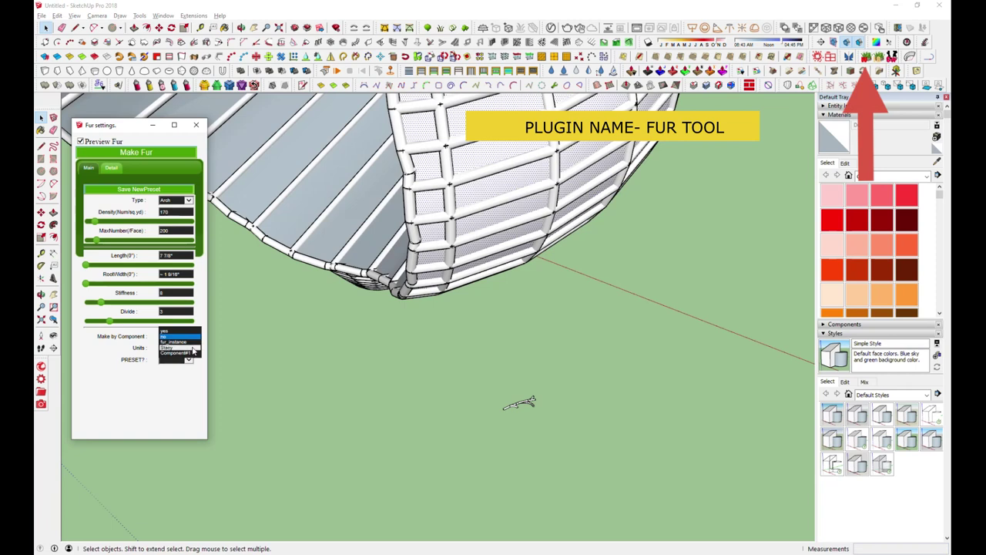
{"action": "left_click", "coordinate": [185, 352]}
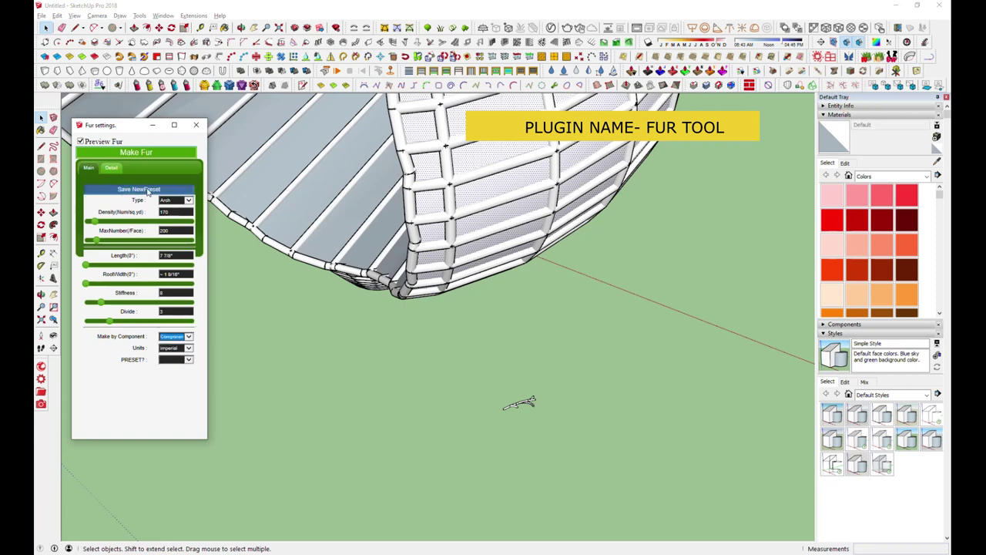
Step: Set Density and MaxNumber(Face) both to 1, then frame the whole vase
{"action": "double_click", "coordinate": [176, 211]}
{"action": "type", "text": "1"}
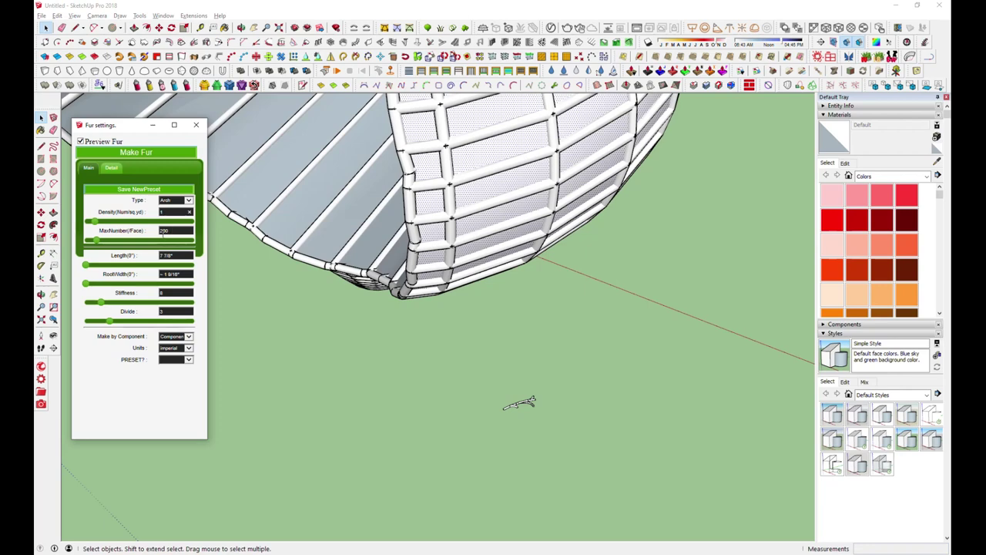
{"action": "double_click", "coordinate": [173, 230]}
{"action": "type", "text": "1"}
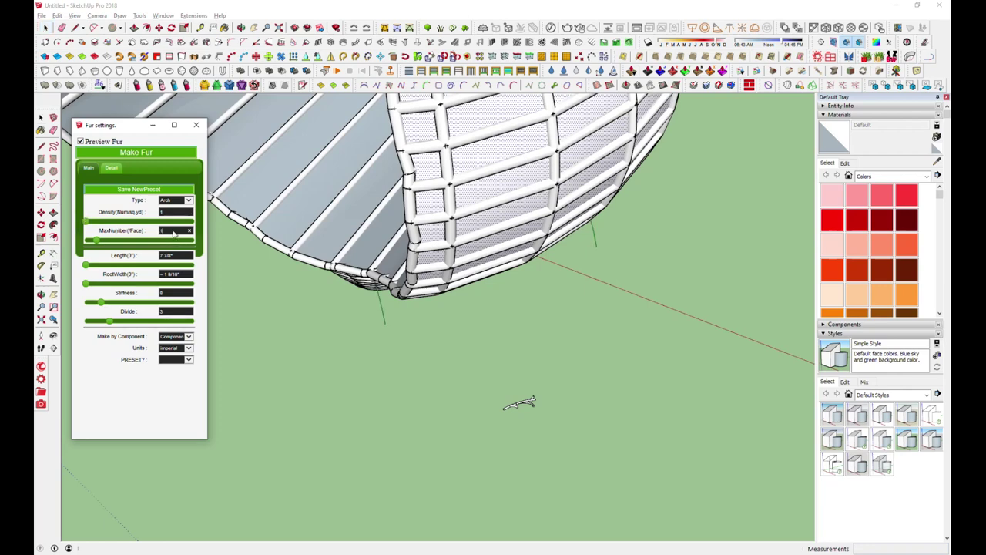
{"action": "scroll", "coordinate": [443, 468], "scroll_direction": "down", "scroll_amount": 3}
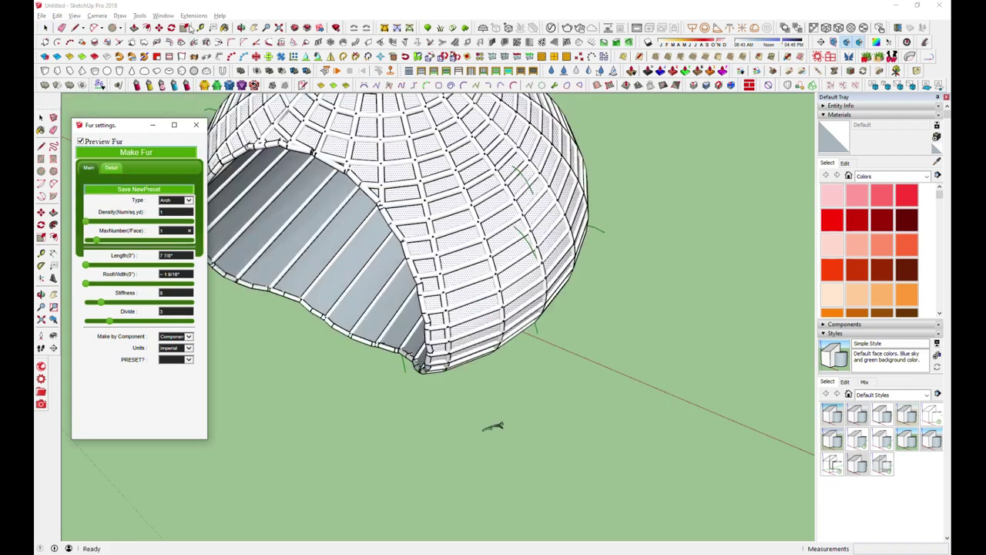
{"action": "left_click", "coordinate": [254, 28]}
{"action": "left_click_drag", "start_coordinate": [462, 428], "coordinate": [559, 536]}
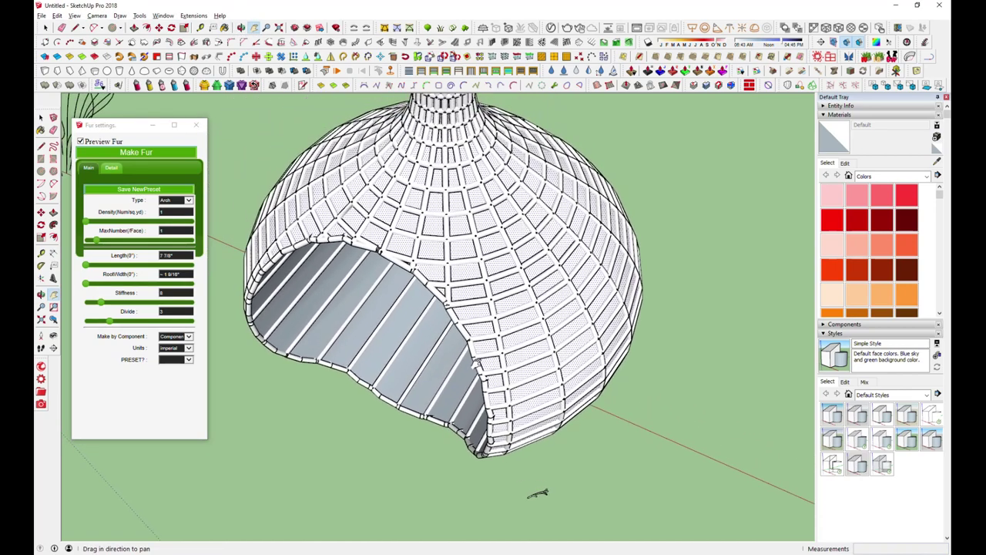
{"action": "left_click_drag", "start_coordinate": [497, 170], "coordinate": [440, 356]}
{"action": "scroll", "coordinate": [444, 317], "scroll_direction": "down", "scroll_amount": 2}
{"action": "right_click", "coordinate": [542, 243]}
{"action": "left_click", "coordinate": [562, 250]}
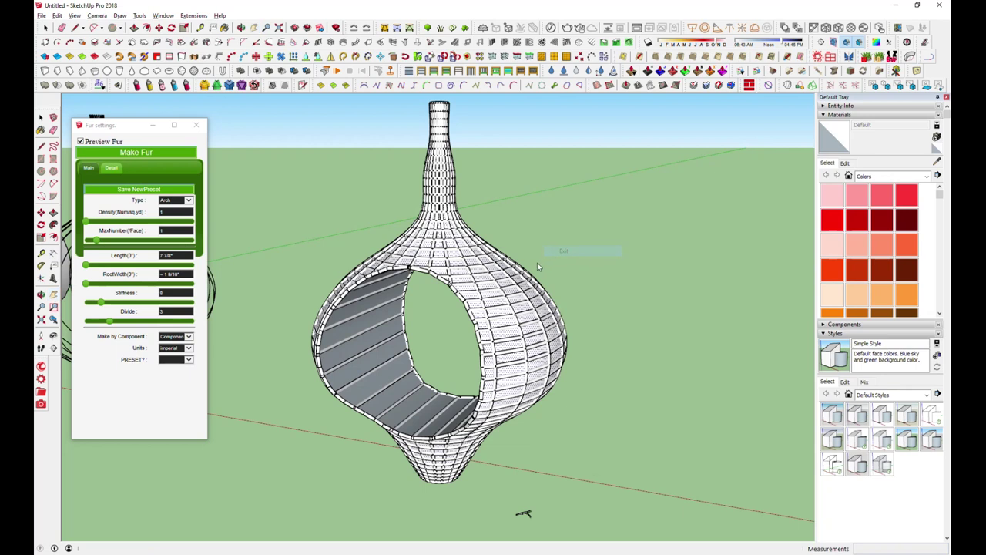
Step: Generate sparse twig fur on the vase with Make Fur and orbit to inspect it
{"action": "left_click", "coordinate": [150, 152]}
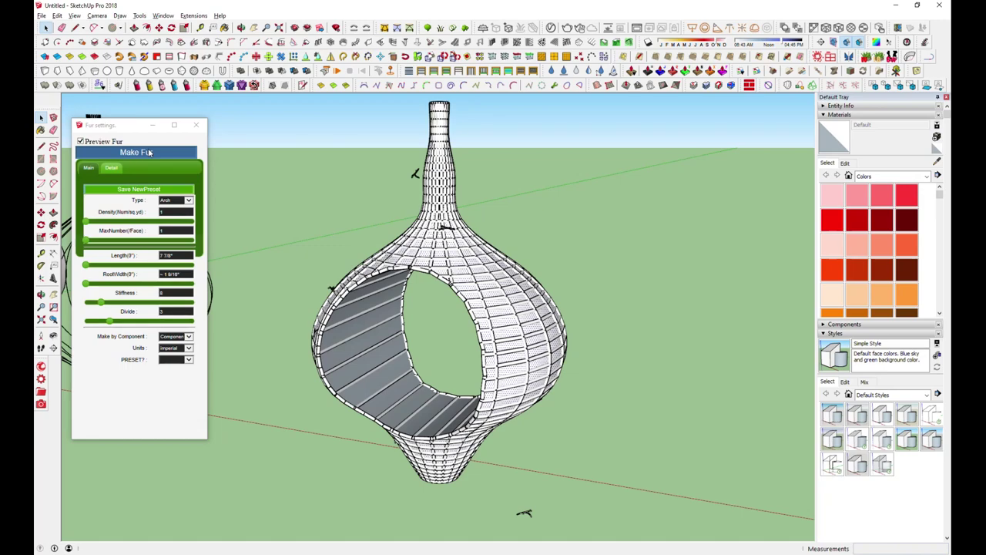
{"action": "mouse_move", "coordinate": [413, 293]}
{"action": "middle_mouse_down"}
{"action": "mouse_move", "coordinate": [595, 393]}
{"action": "mouse_move", "coordinate": [534, 475]}
{"action": "middle_mouse_up"}
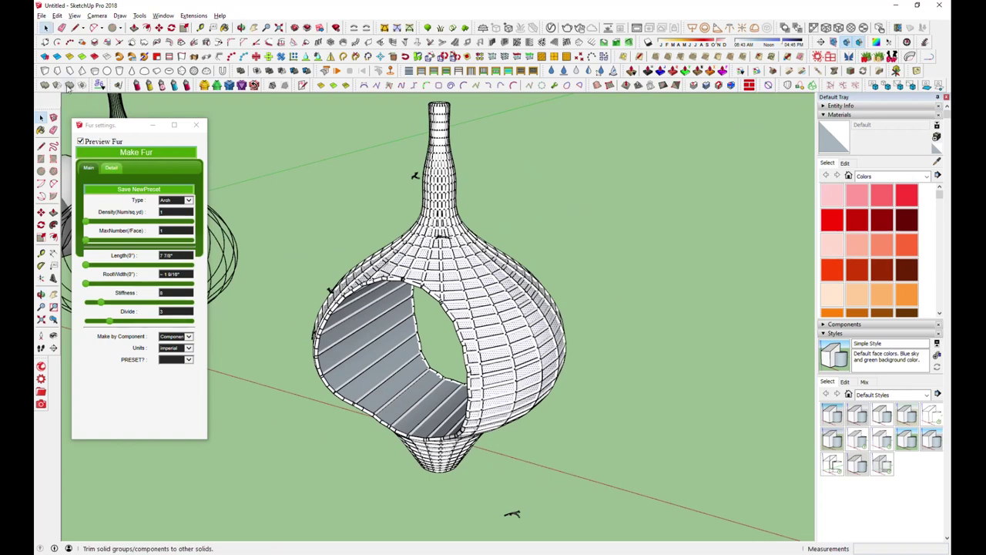
{"action": "scroll", "coordinate": [501, 508], "scroll_direction": "up", "scroll_amount": 2}
{"action": "scroll", "coordinate": [524, 532], "scroll_direction": "up", "scroll_amount": 3}
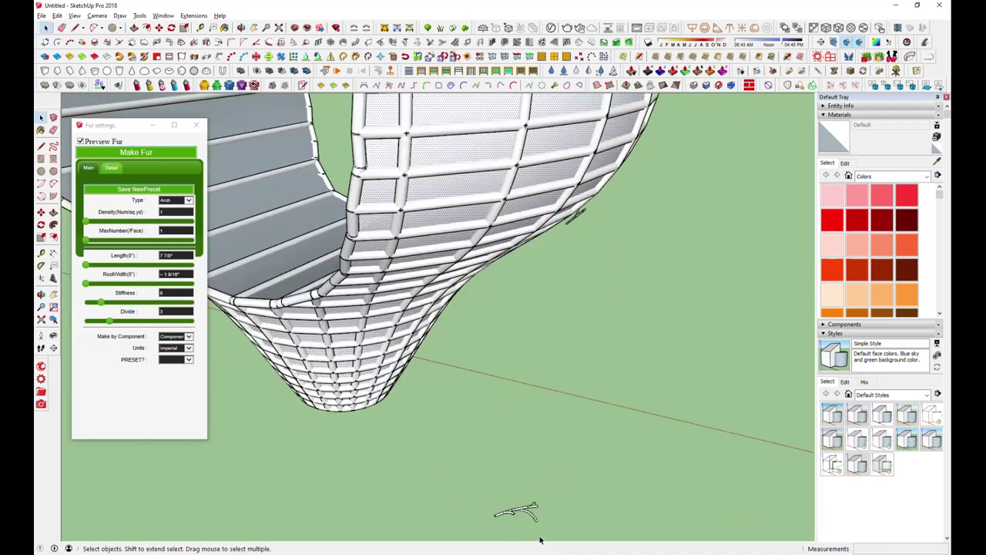
Step: Redefine the twig component's axes with origin on the stem and green axis pointing up
{"action": "scroll", "coordinate": [540, 539], "scroll_direction": "down", "scroll_amount": 2}
{"action": "left_click", "coordinate": [513, 501]}
{"action": "scroll", "coordinate": [540, 494], "scroll_direction": "up", "scroll_amount": 3}
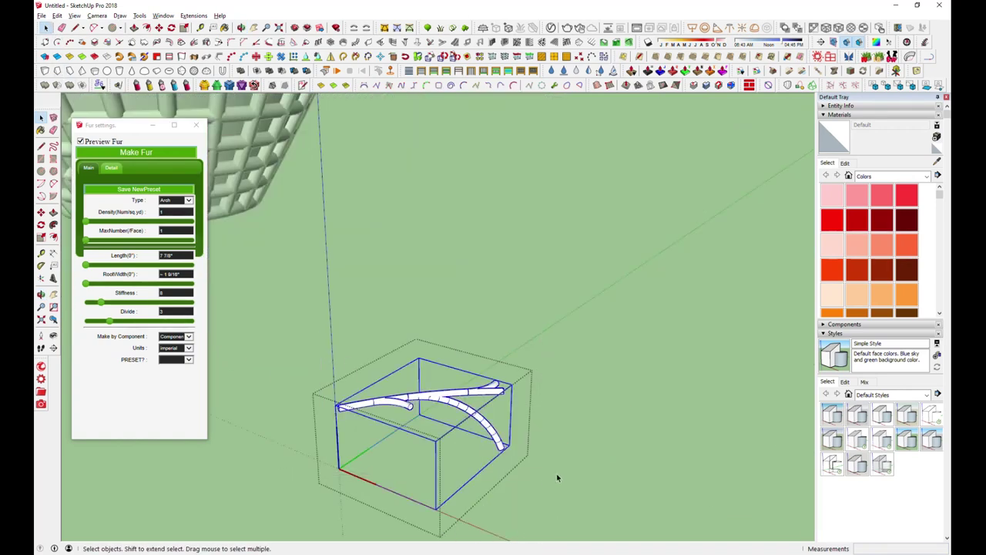
{"action": "left_click", "coordinate": [898, 70]}
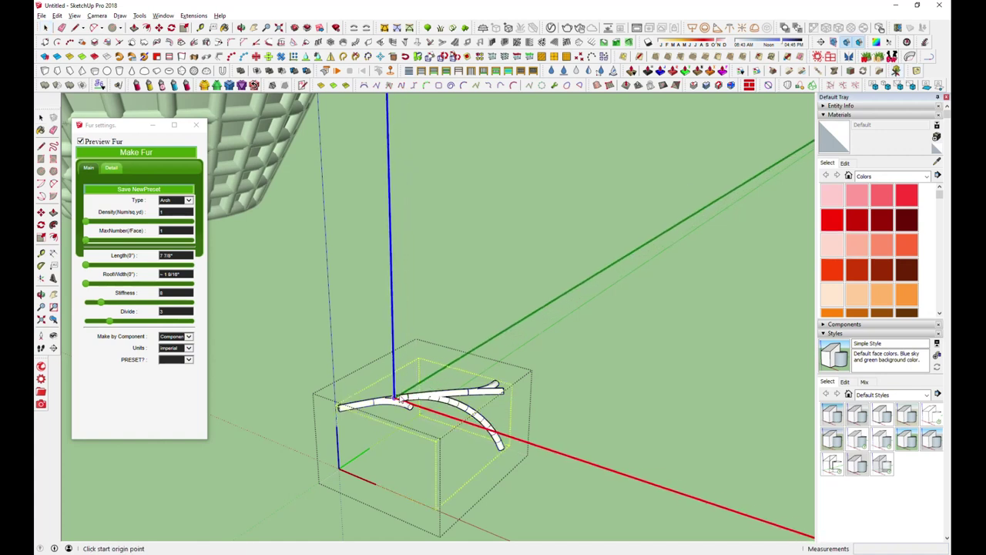
{"action": "left_click", "coordinate": [411, 396]}
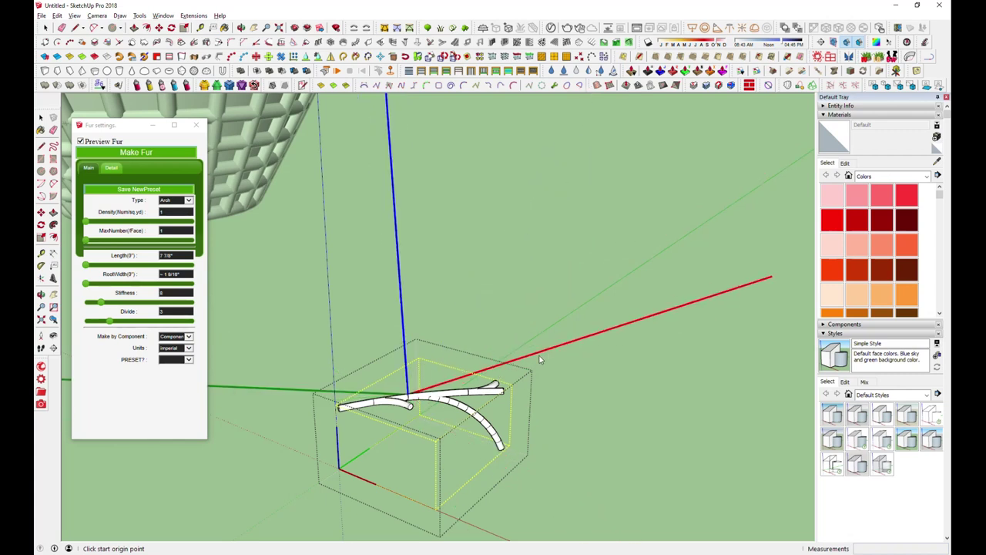
{"action": "left_click", "coordinate": [545, 361]}
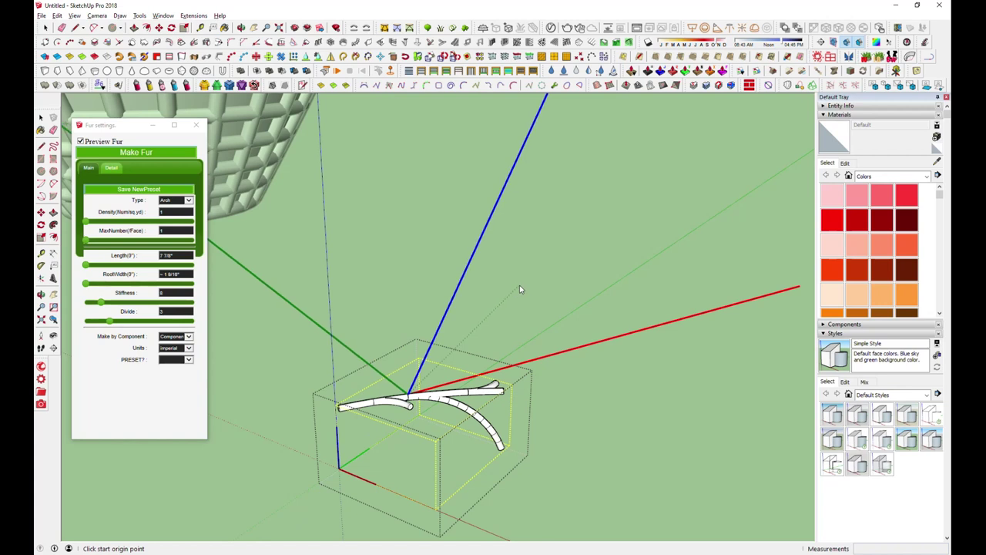
{"action": "left_click", "coordinate": [428, 226]}
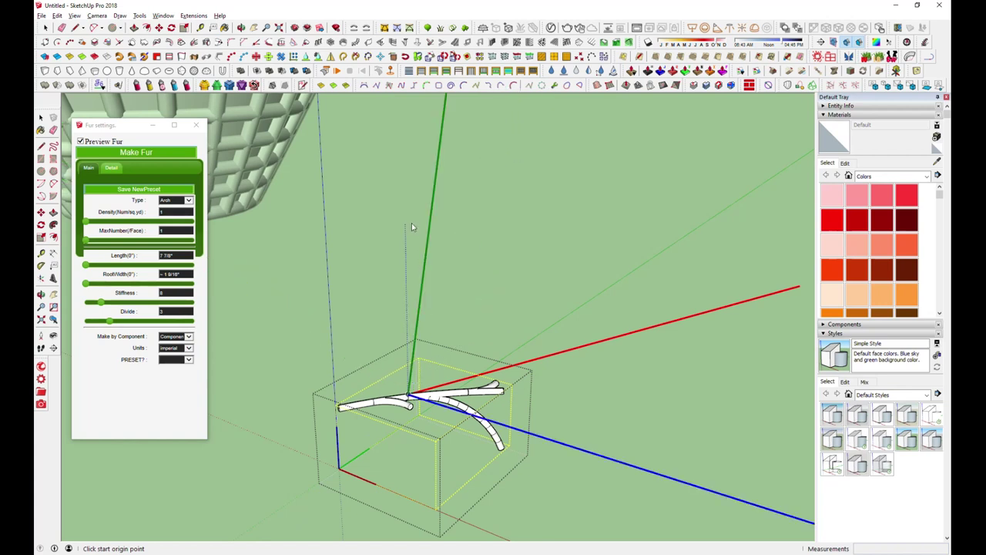
{"action": "key", "text": "space"}
{"action": "left_click", "coordinate": [522, 335]}
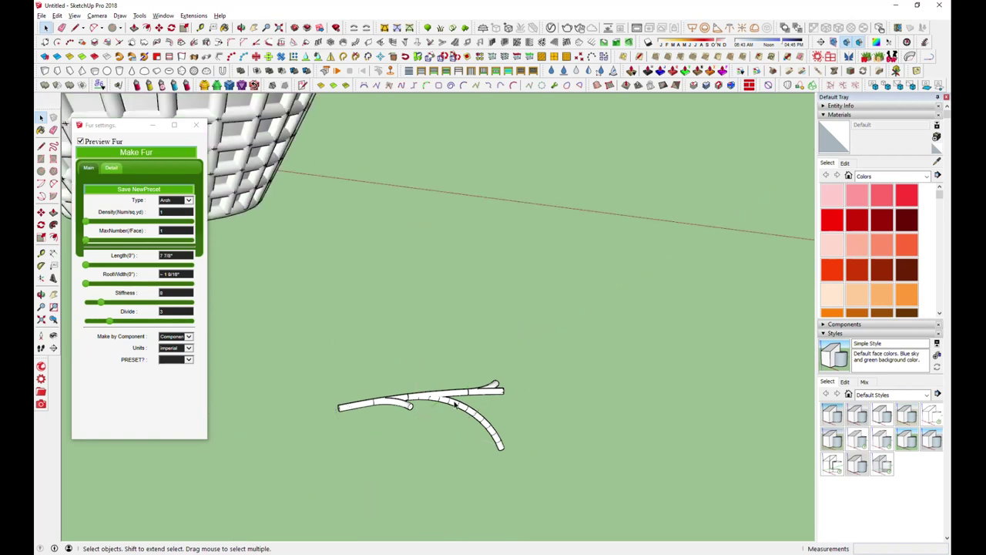
Step: Select the twig and make a first sparse fur pass at Density 20
{"action": "left_click", "coordinate": [456, 403]}
{"action": "scroll", "coordinate": [467, 407], "scroll_direction": "down", "scroll_amount": 2}
{"action": "scroll", "coordinate": [474, 412], "scroll_direction": "down", "scroll_amount": 3}
{"action": "scroll", "coordinate": [484, 417], "scroll_direction": "down", "scroll_amount": 2}
{"action": "scroll", "coordinate": [484, 417], "scroll_direction": "down", "scroll_amount": 2}
{"action": "scroll", "coordinate": [483, 416], "scroll_direction": "down", "scroll_amount": 2}
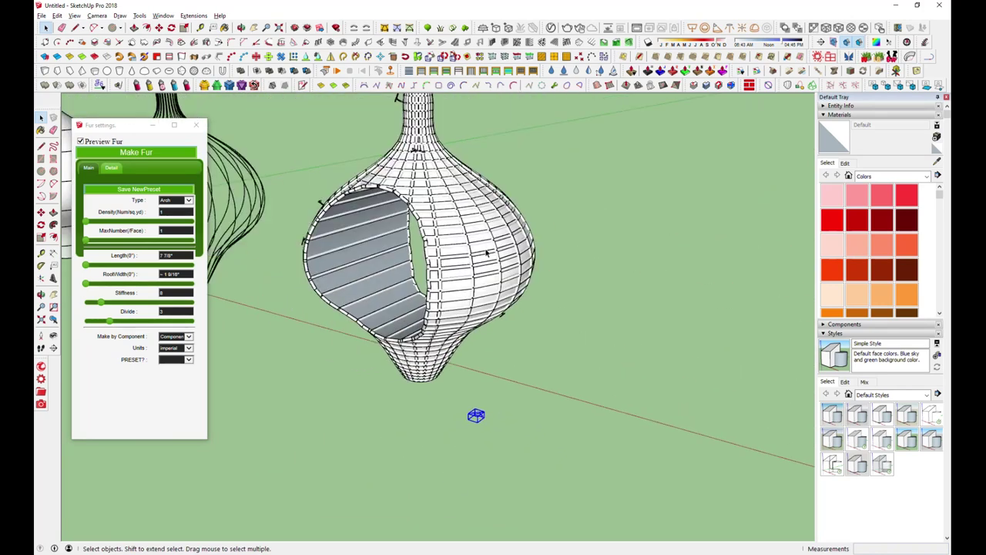
{"action": "scroll", "coordinate": [482, 291], "scroll_direction": "down", "scroll_amount": 2}
{"action": "scroll", "coordinate": [444, 97], "scroll_direction": "up", "scroll_amount": 3}
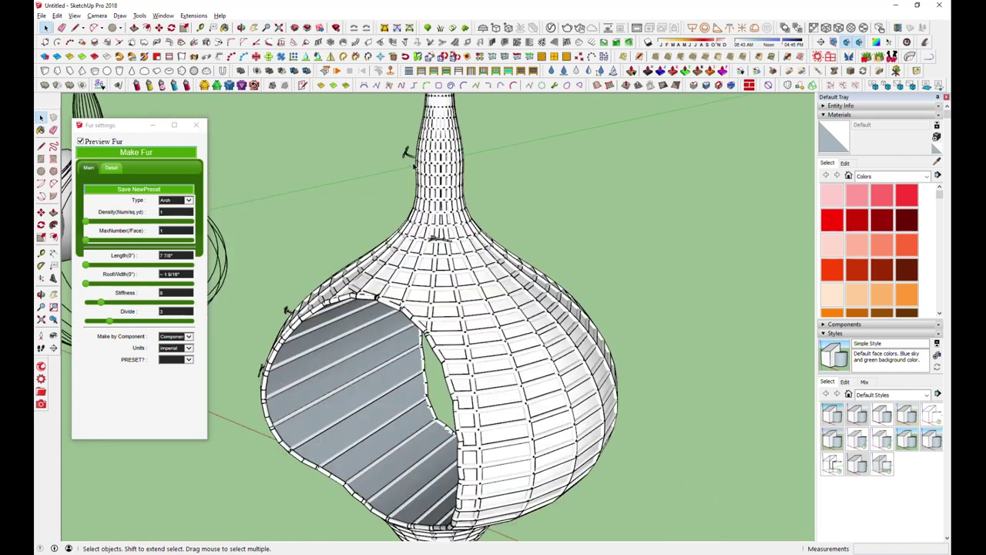
{"action": "scroll", "coordinate": [444, 100], "scroll_direction": "up", "scroll_amount": 3}
{"action": "scroll", "coordinate": [432, 123], "scroll_direction": "down", "scroll_amount": 3}
{"action": "scroll", "coordinate": [432, 131], "scroll_direction": "down", "scroll_amount": 2}
{"action": "scroll", "coordinate": [484, 330], "scroll_direction": "up", "scroll_amount": 1}
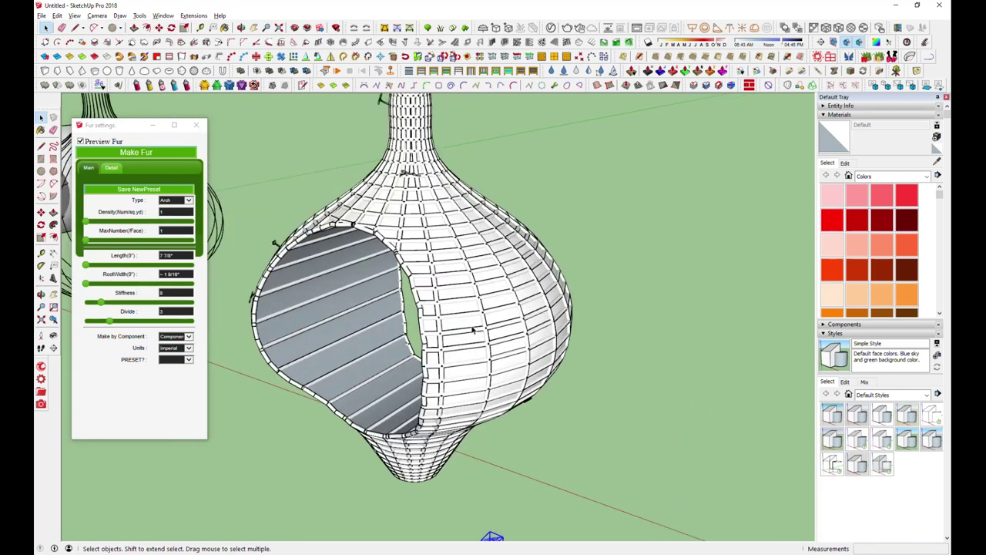
{"action": "left_click", "coordinate": [145, 212]}
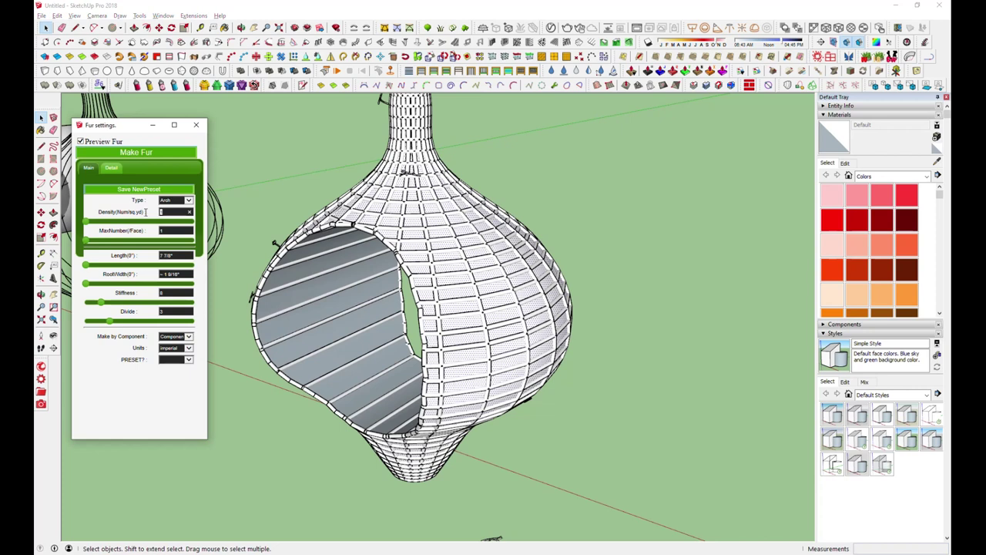
{"action": "type", "text": "20"}
{"action": "left_click", "coordinate": [152, 153]}
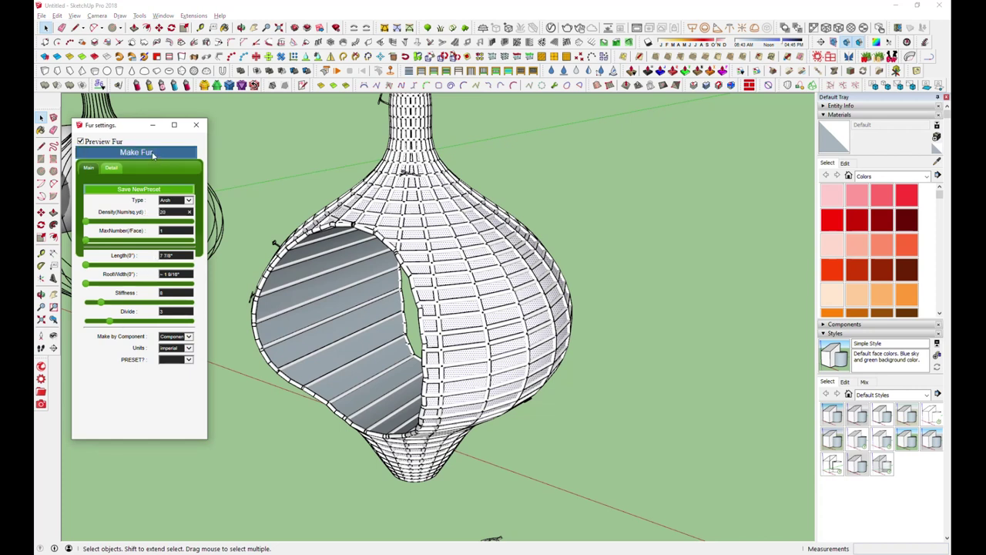
{"action": "left_click", "coordinate": [152, 153]}
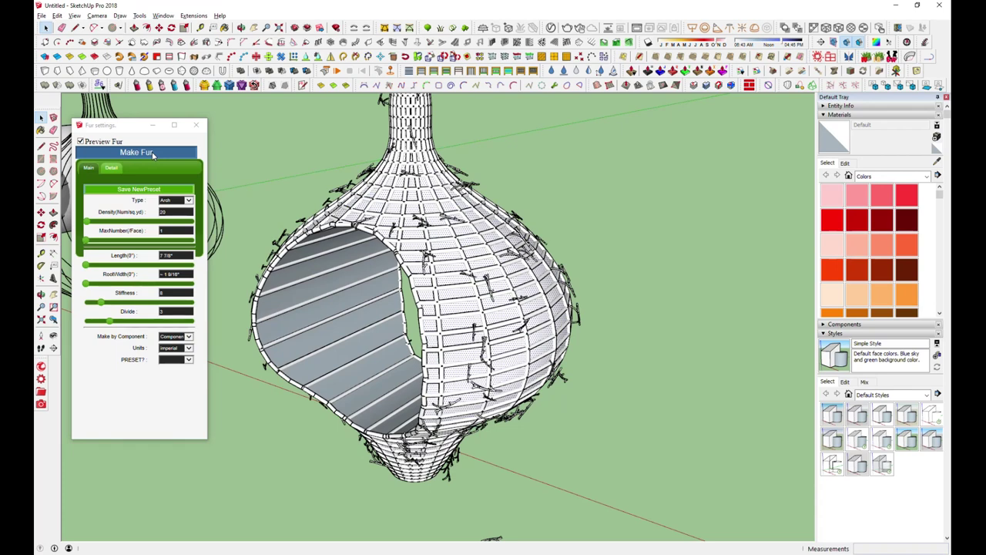
Step: Raise Density to 200 and generate dense twig fur over the vase
{"action": "left_click", "coordinate": [169, 212]}
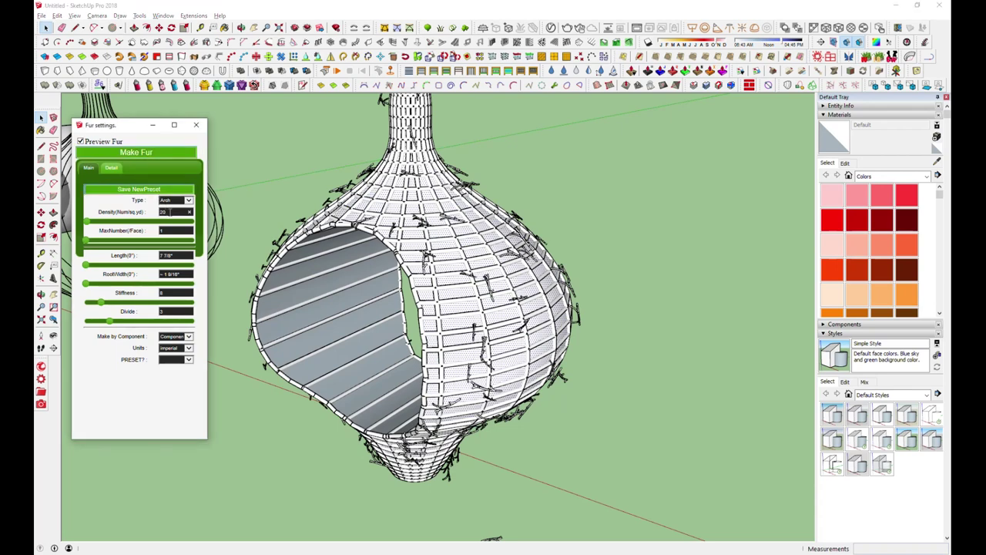
{"action": "type", "text": "0"}
{"action": "left_click", "coordinate": [148, 153]}
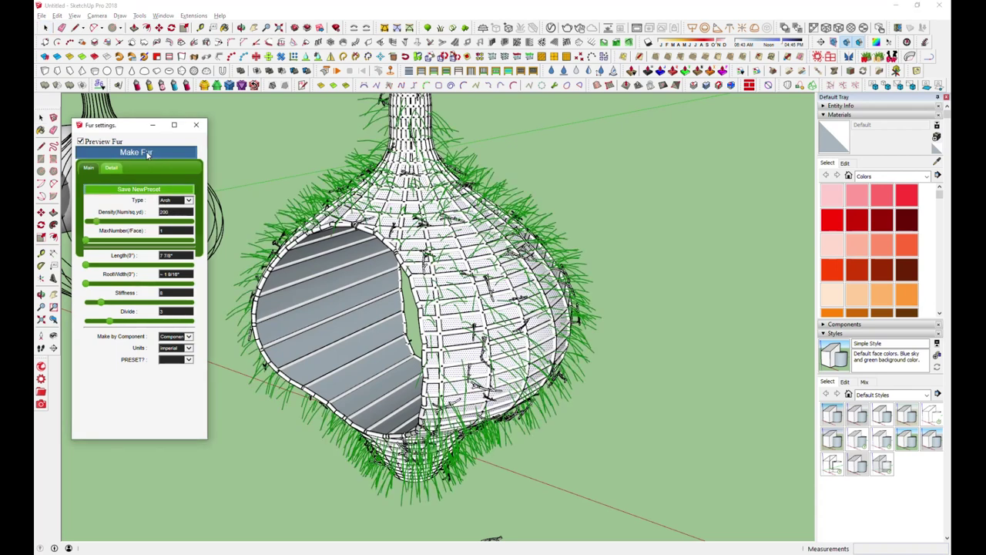
{"action": "left_click", "coordinate": [148, 154]}
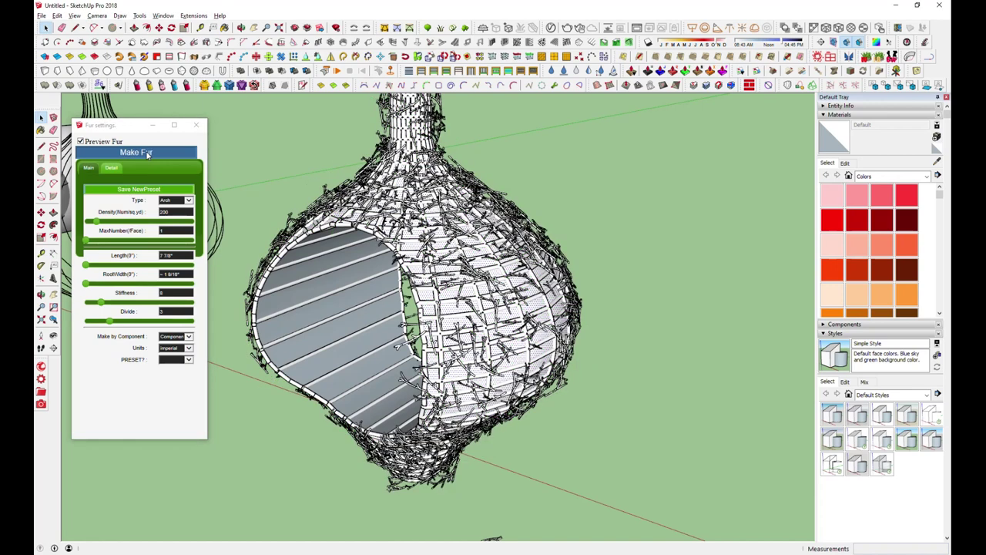
Step: Set Density to 500, generate fur, and add two more dense passes of twigs
{"action": "double_click", "coordinate": [163, 211]}
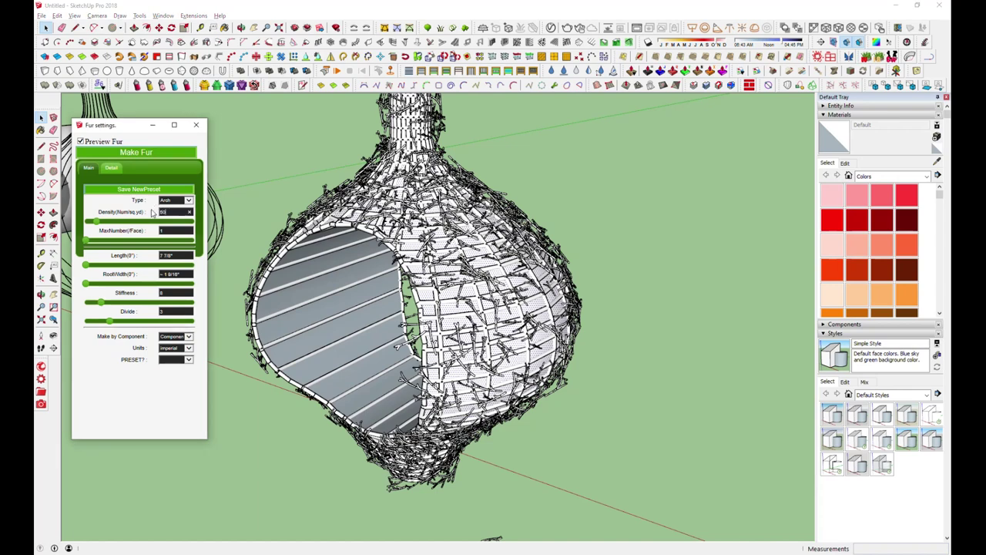
{"action": "type", "text": "500"}
{"action": "left_click", "coordinate": [153, 154]}
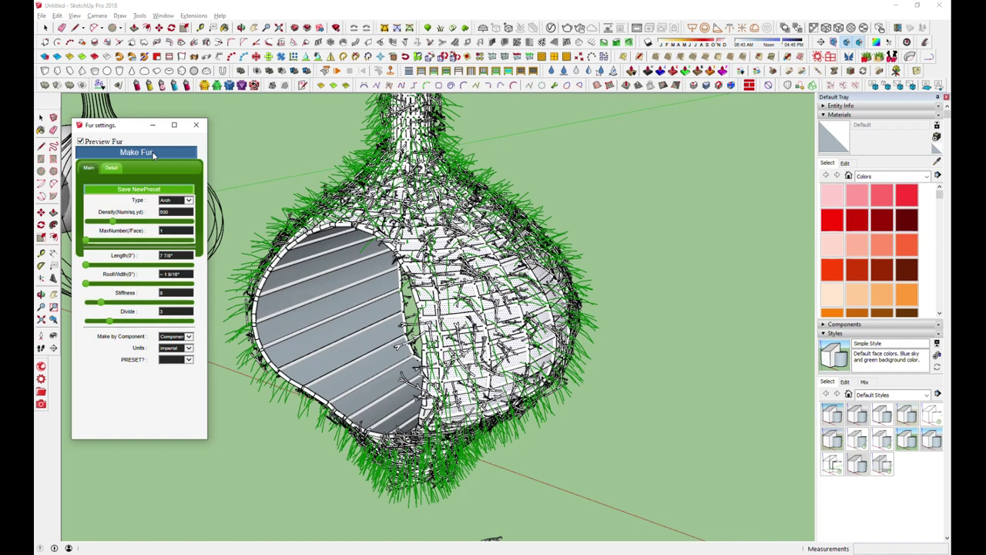
{"action": "left_click", "coordinate": [154, 154]}
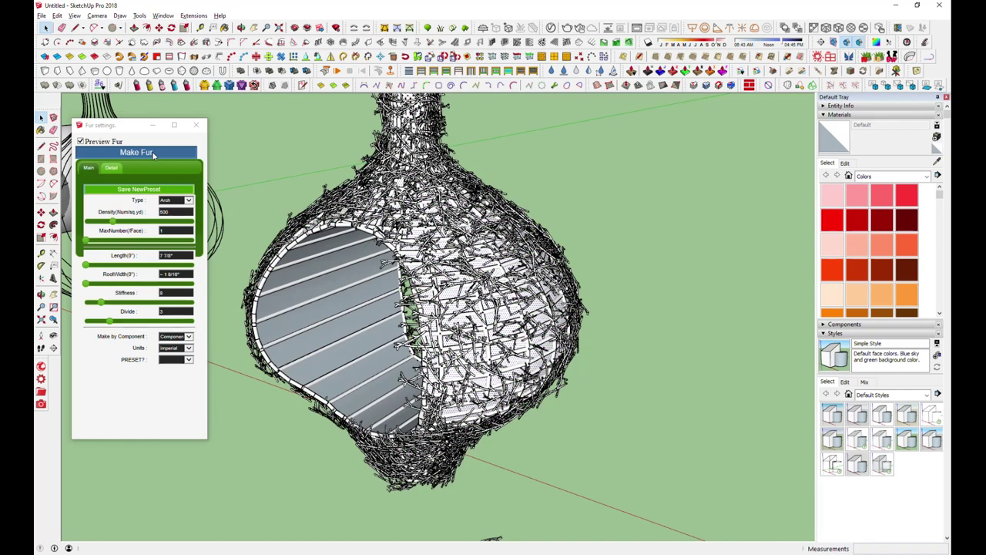
{"action": "left_click", "coordinate": [153, 153]}
{"action": "left_click", "coordinate": [154, 153]}
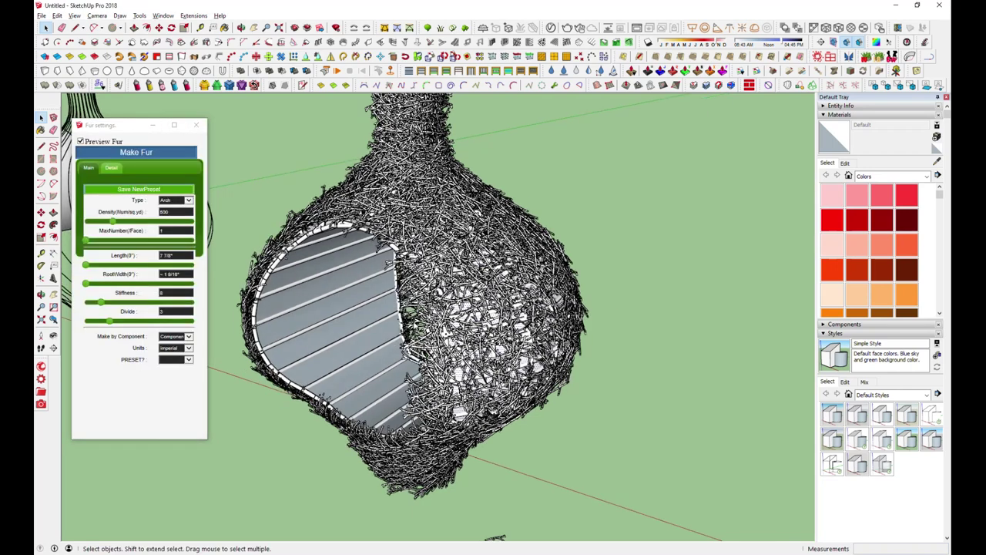
Step: In the style's Edge settings, turn off Edges and turn on Profiles at width 2
{"action": "left_click", "coordinate": [826, 409]}
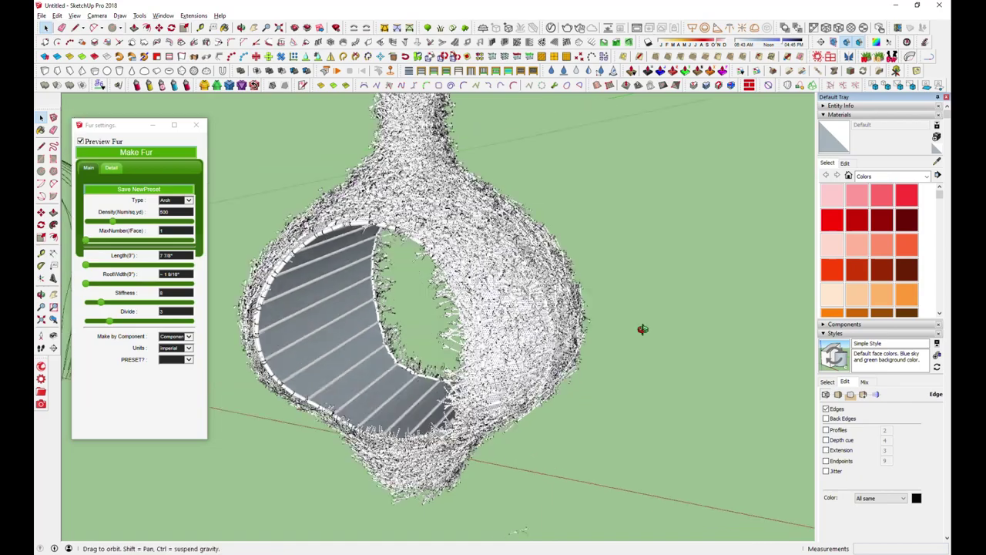
{"action": "left_click", "coordinate": [826, 429]}
{"action": "left_click", "coordinate": [886, 431]}
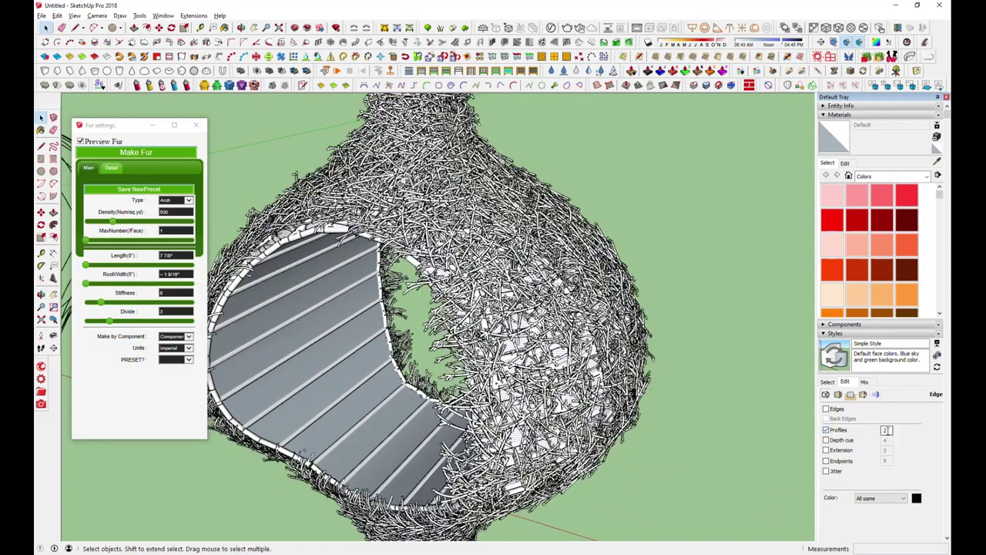